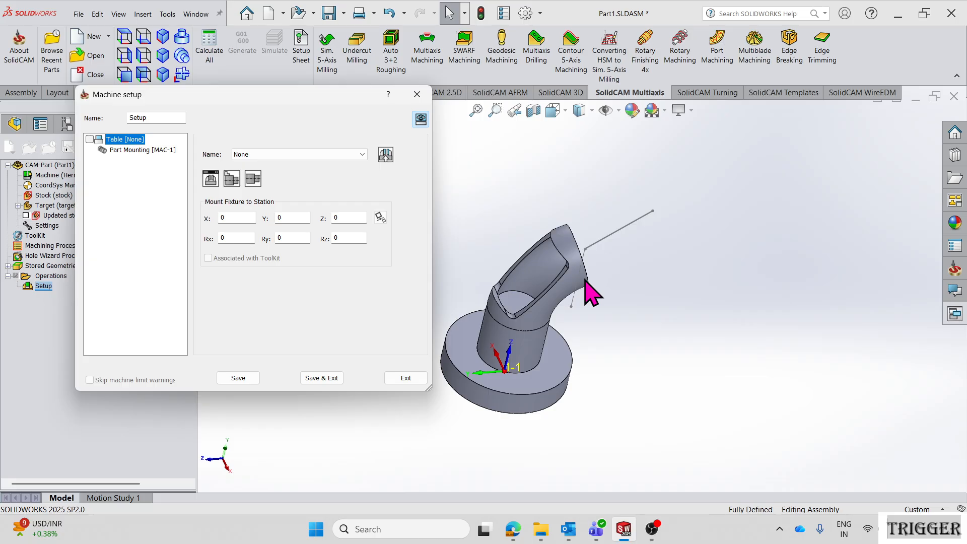
Step: Examine the part mounted on the machine table in the machine preview, and exit the machine setup without saving
left_click(567, 304)
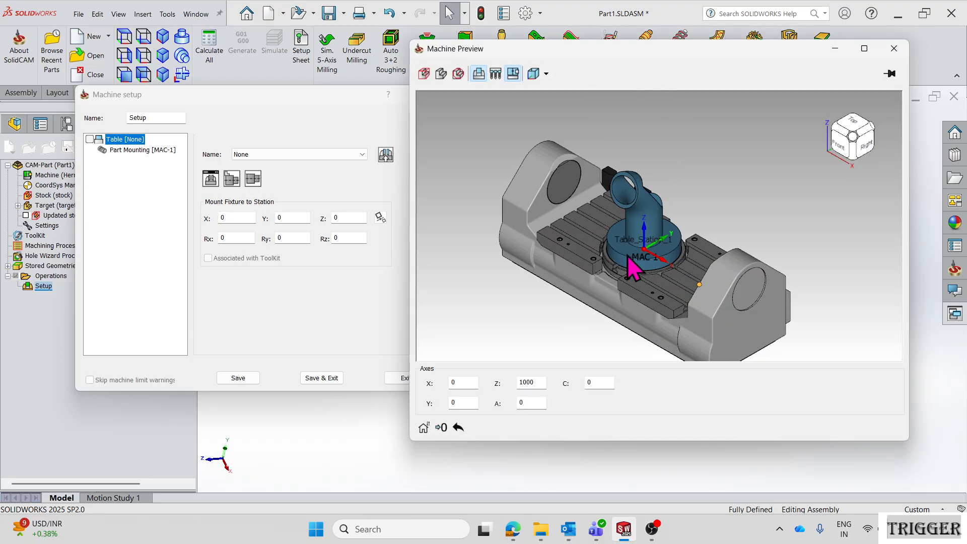
middle_click_drag(633, 264, 675, 298)
left_click(395, 379)
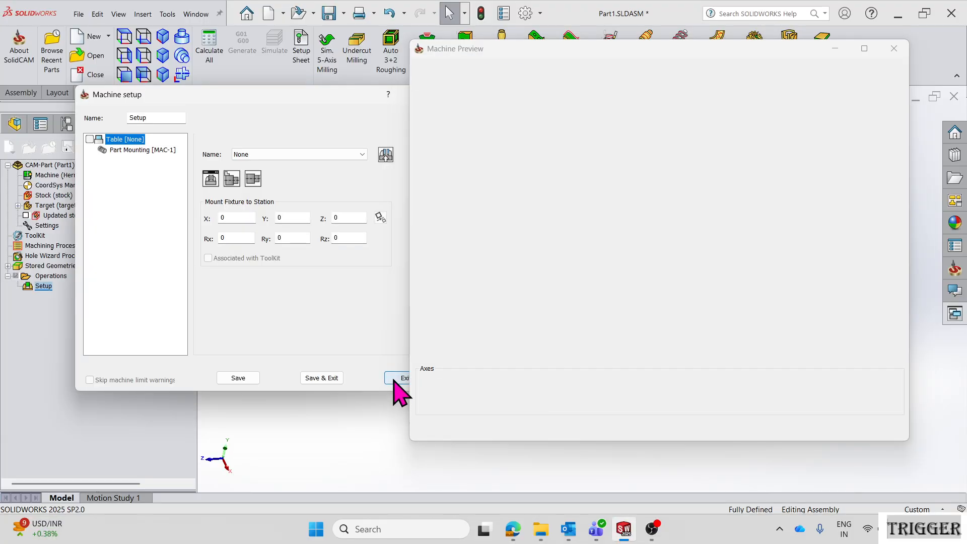
Step: Examine the bent tube, its angled open end and the sketched line extending from it
scroll(367, 356, "up", 2)
scroll(652, 261, "down", 3)
left_click(479, 292)
middle_click_drag(479, 291, 500, 318)
left_click(413, 226)
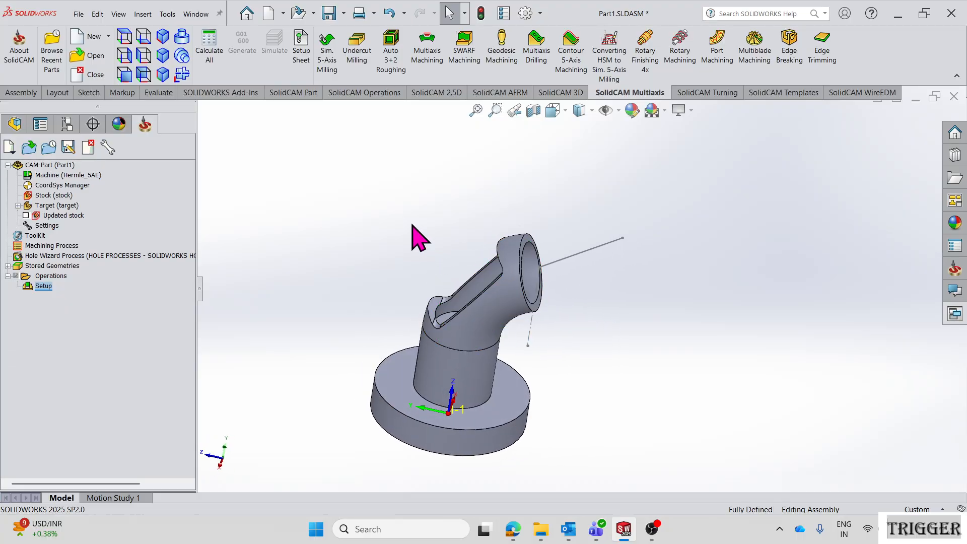
scroll(412, 225, "up", 4)
scroll(529, 304, "down", 5)
middle_click_drag(640, 290, 584, 285)
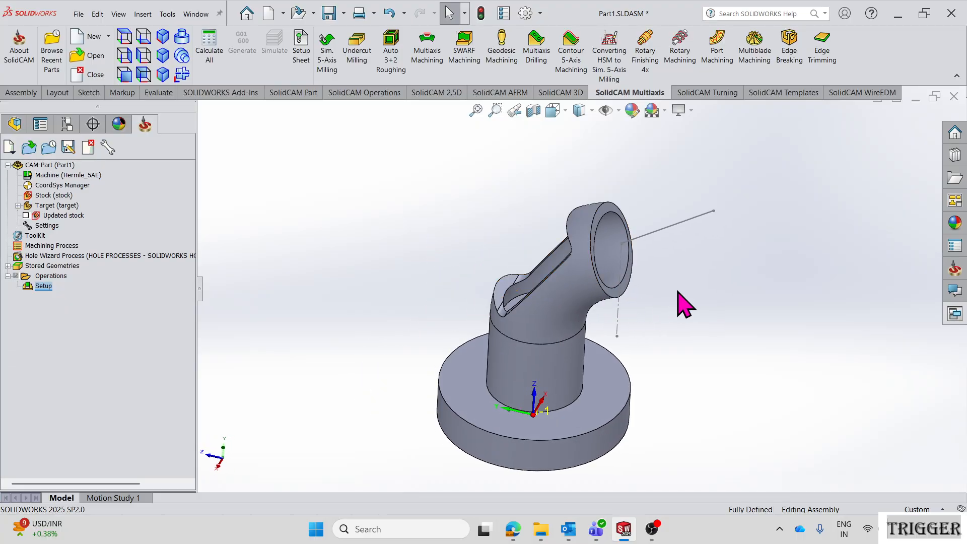
scroll(681, 303, "up", 2)
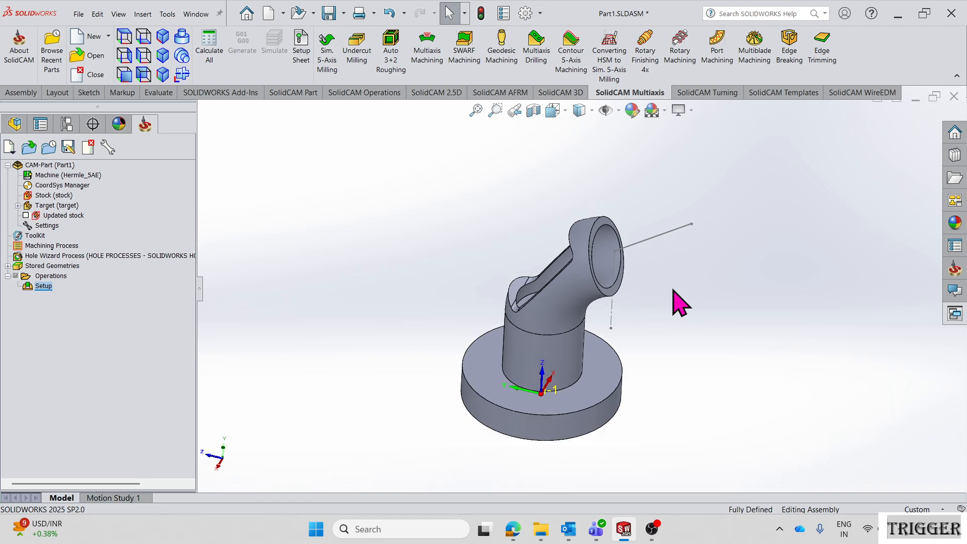
scroll(628, 252, "down", 5)
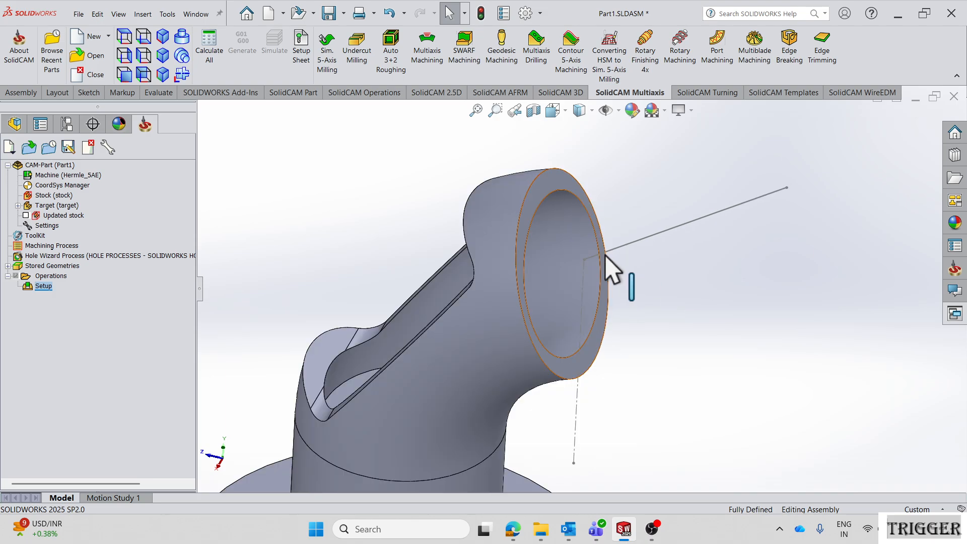
left_click(608, 254)
mouse_move(578, 314)
middle_mouse_down()
mouse_move(561, 320)
mouse_move(526, 284)
mouse_move(524, 305)
mouse_move(584, 290)
mouse_move(593, 307)
middle_mouse_up()
left_click(682, 283)
scroll(682, 283, "up", 4)
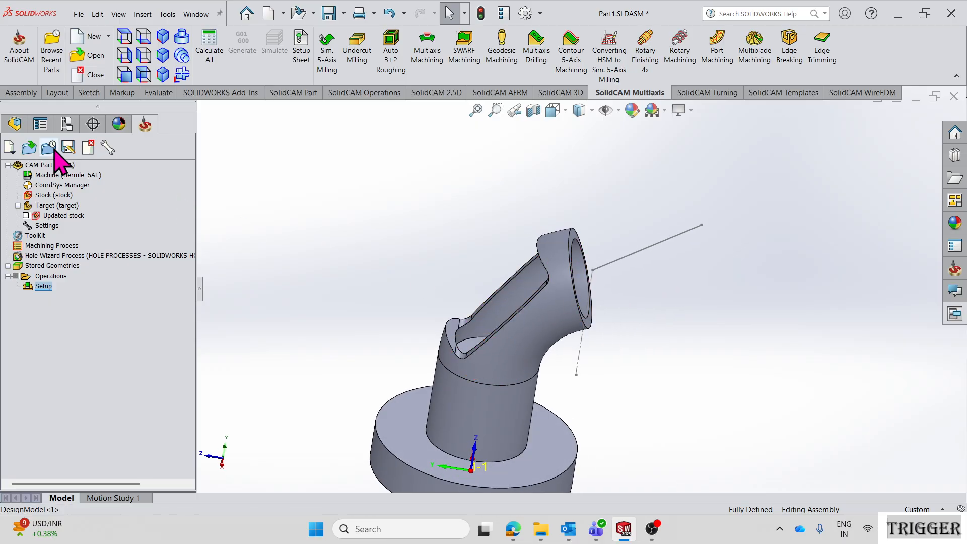
Step: Open Sketch8 of the DesignModel part to review its dimensions, and exit the sketch
left_click(15, 124)
scroll(60, 433, "down", 3)
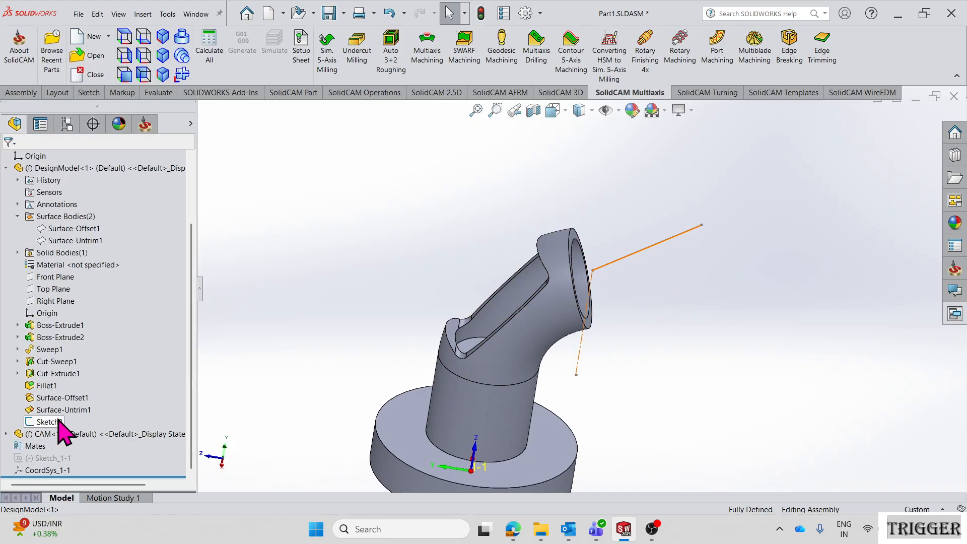
left_click(59, 421)
left_click(73, 394)
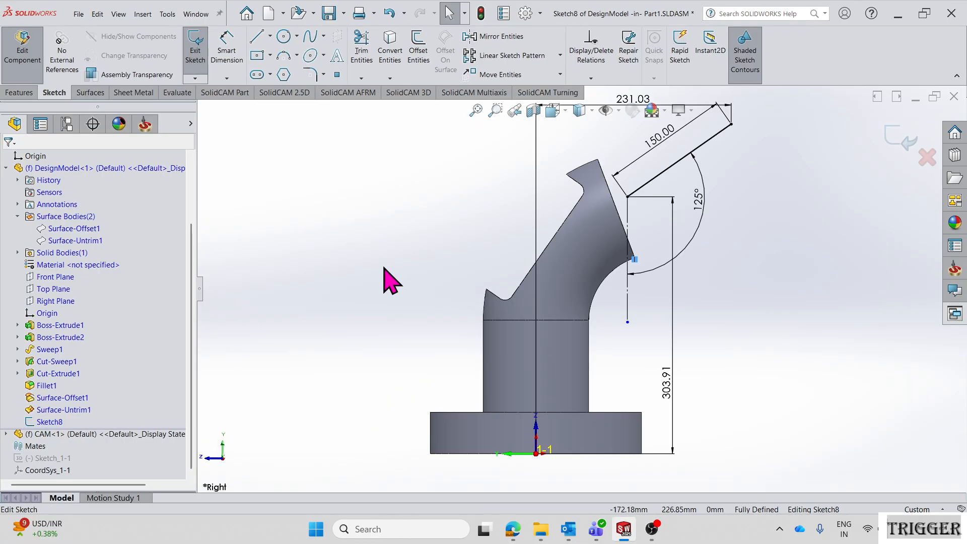
scroll(579, 267, "up", 2)
scroll(730, 300, "up", 1)
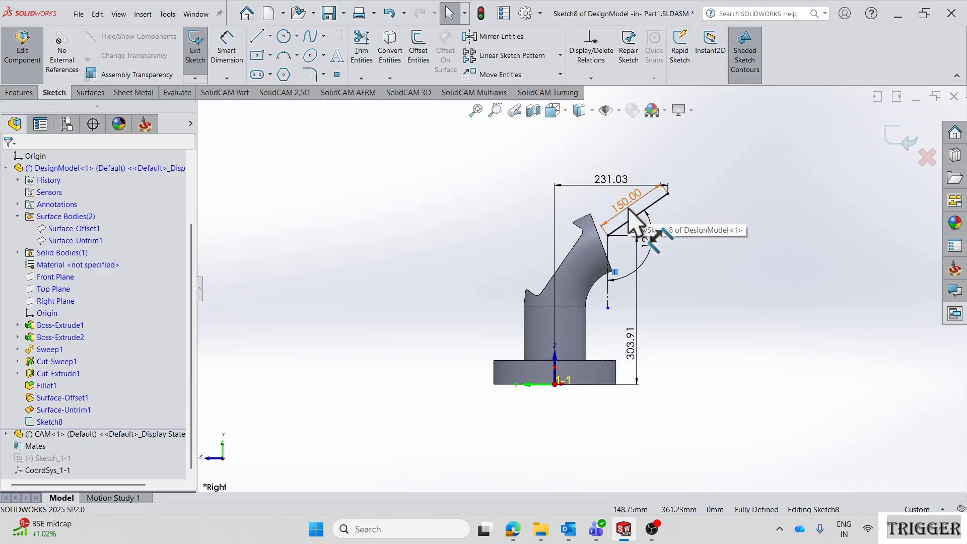
left_click(195, 50)
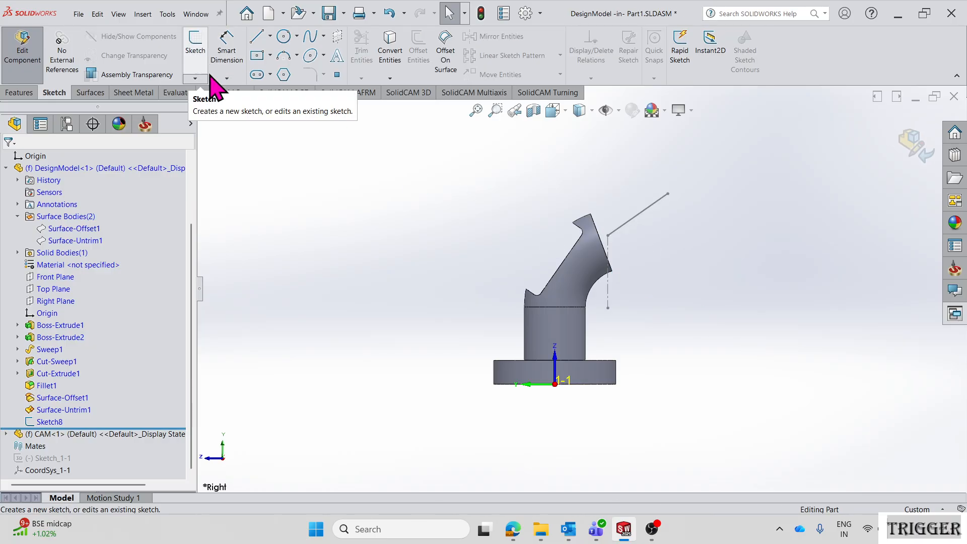
Step: Show the Surface-Untrim1 surface body of the DesignModel part and leave component editing
scroll(544, 277, "up", 1)
scroll(574, 274, "down", 2)
middle_click_drag(574, 274, 594, 315)
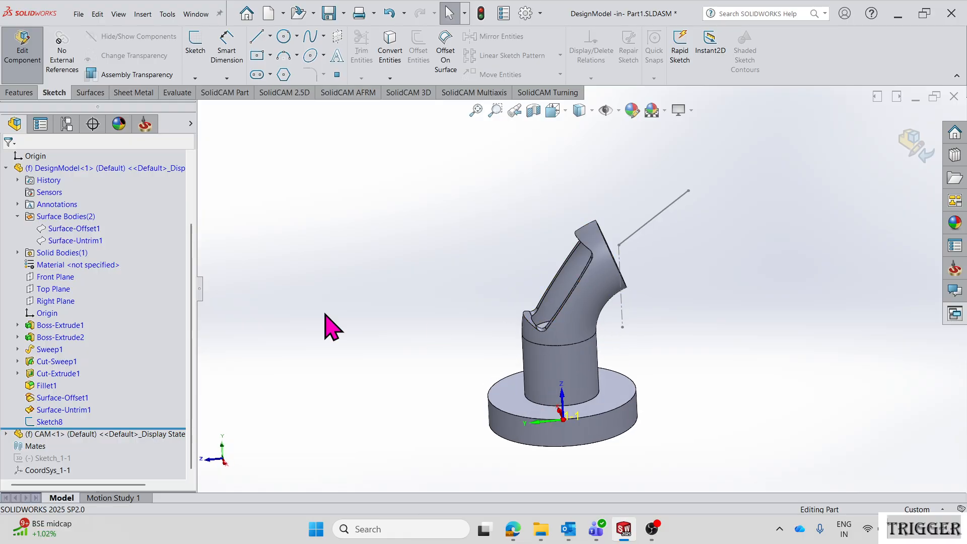
left_click(70, 228)
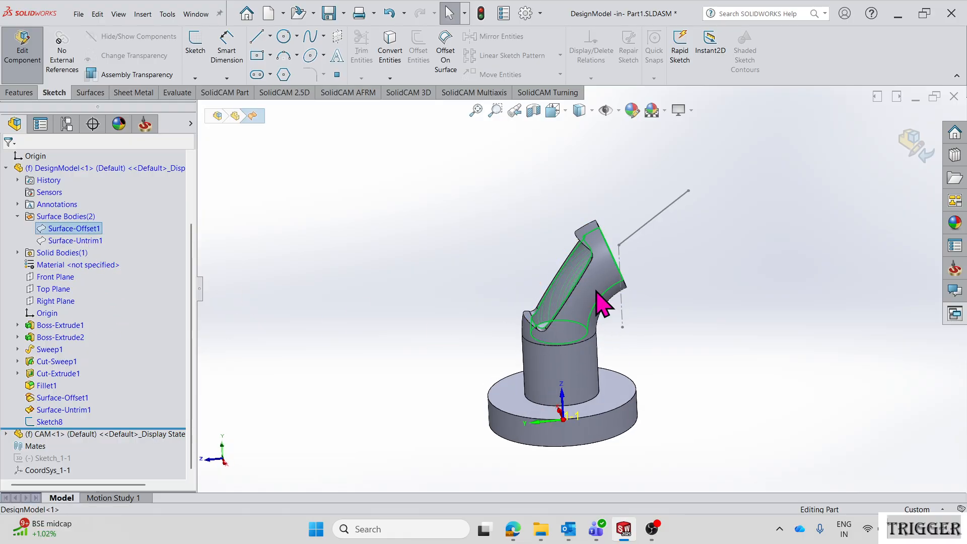
scroll(652, 280, "down", 3)
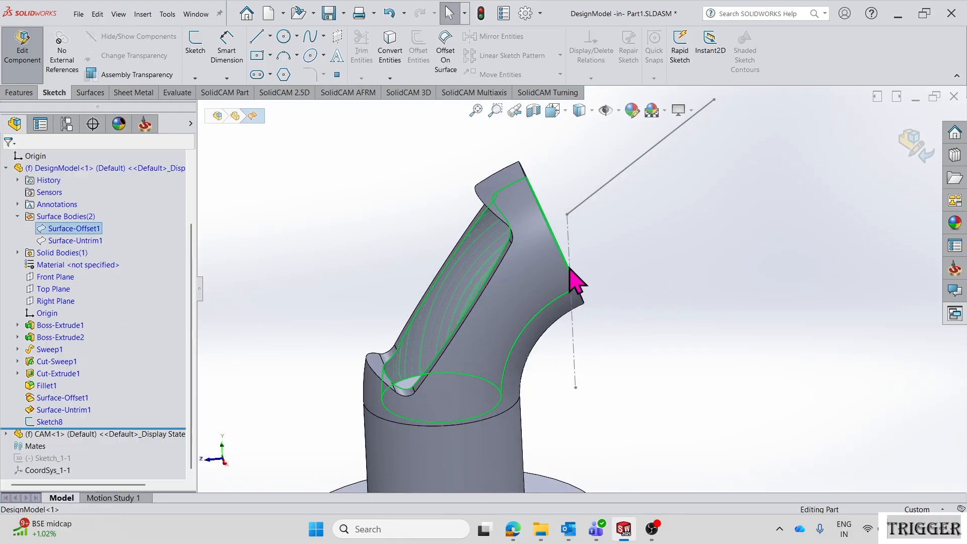
left_click(93, 241)
left_click(100, 227)
left_click(345, 205)
middle_click_drag(502, 269, 500, 289)
left_click(22, 51)
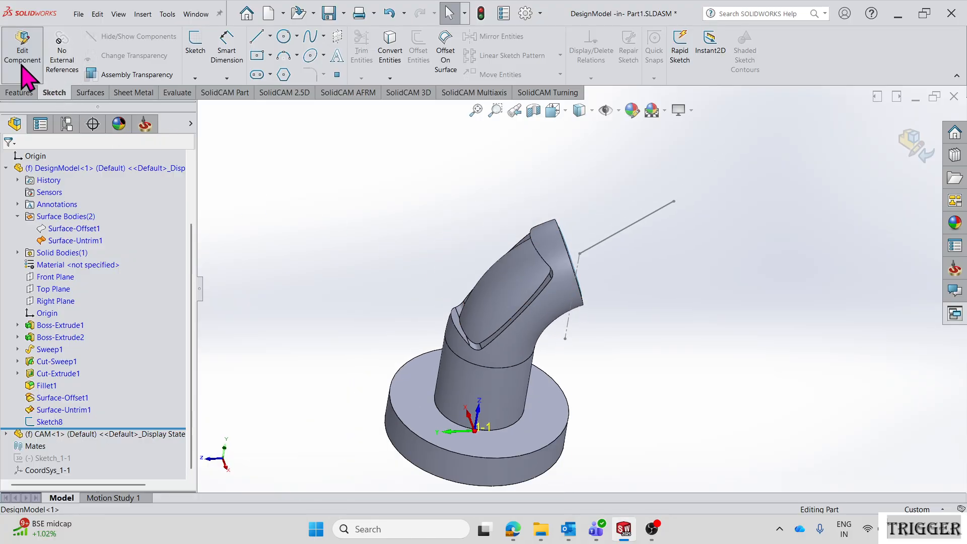
Step: Hide the solid body of the DesignModel part, keeping the untrimmed elbow surface displayed
left_click(146, 124)
left_click(19, 125)
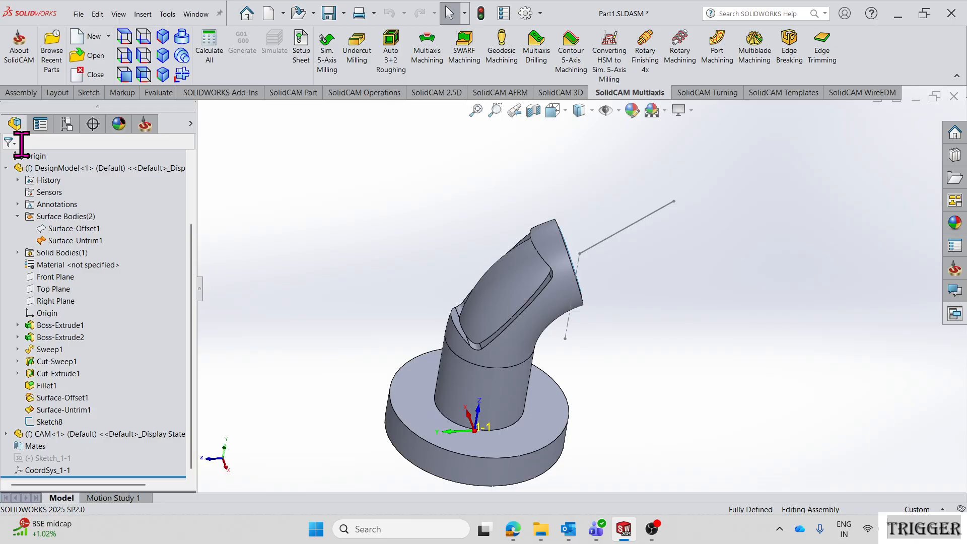
left_click(74, 254)
left_click(83, 242)
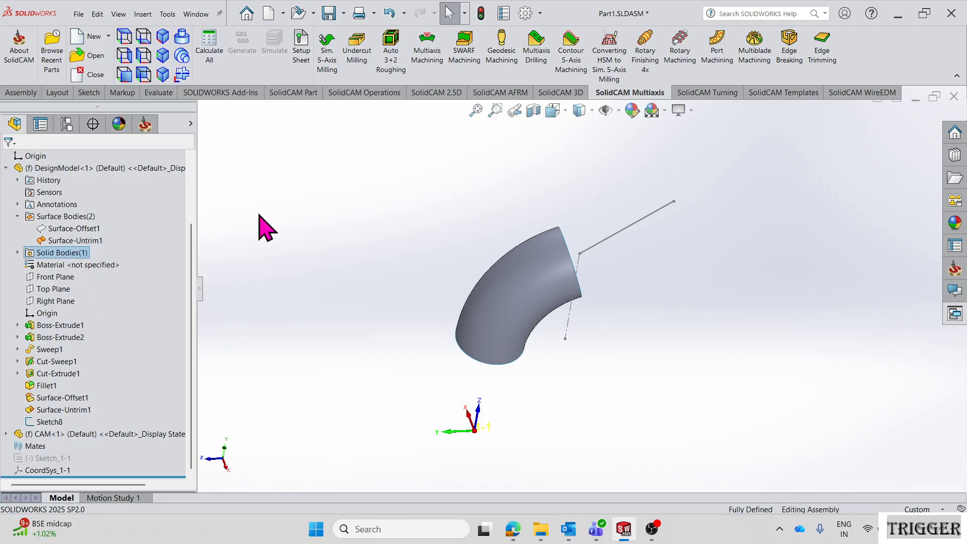
left_click(251, 205)
scroll(453, 290, "down", 2)
middle_click_drag(491, 292, 627, 270)
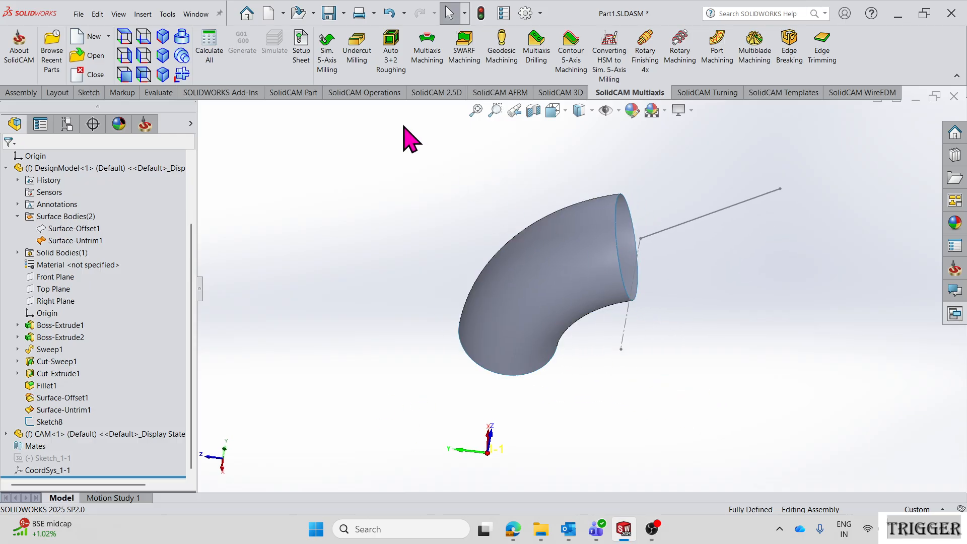
Step: Create a Sim. 5-Axis Milling operation with the Morph between two boundary curves technology
left_click(330, 70)
left_click_drag(375, 65, 277, 72)
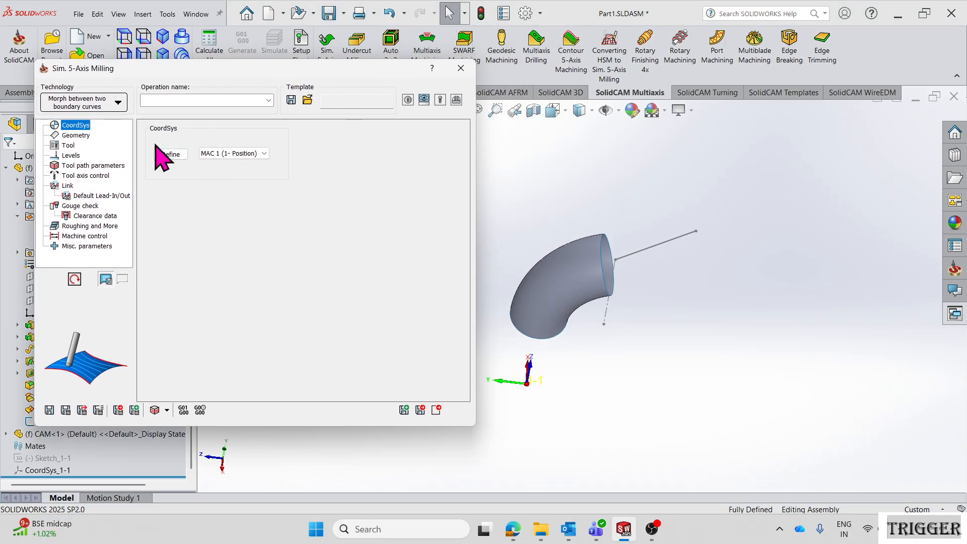
left_click(114, 102)
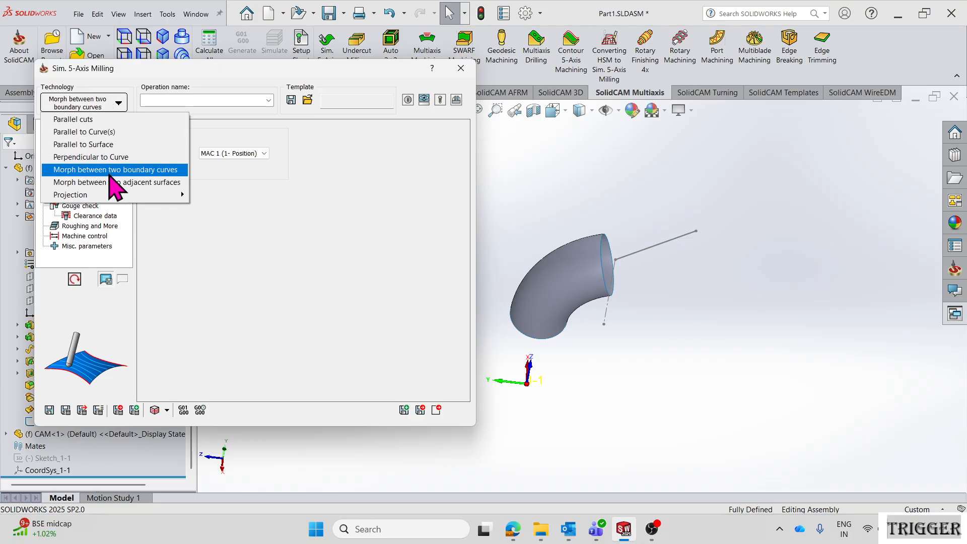
left_click(147, 174)
Step: Assign the existing geometry "faces" as the operation's drive surface
left_click(81, 135)
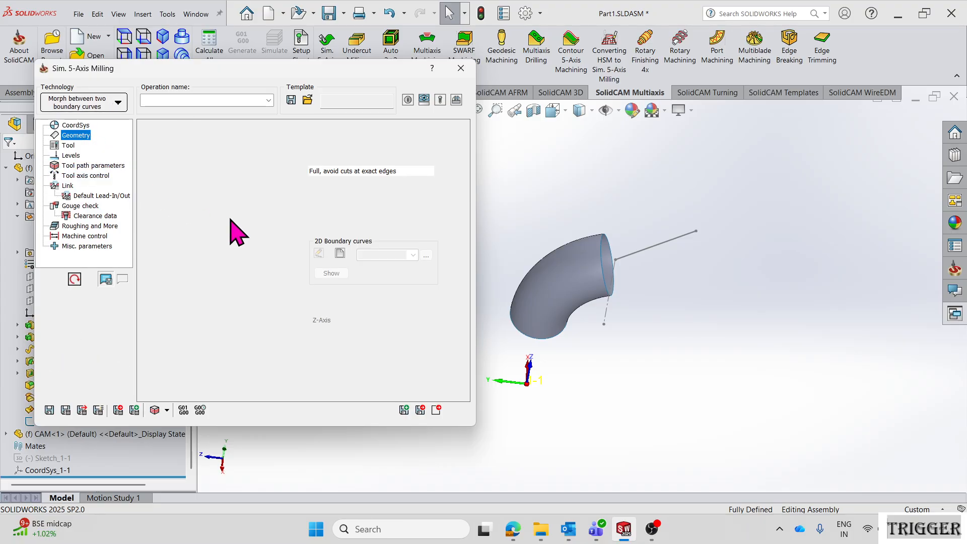
scroll(604, 305, "up", 2)
scroll(562, 280, "down", 2)
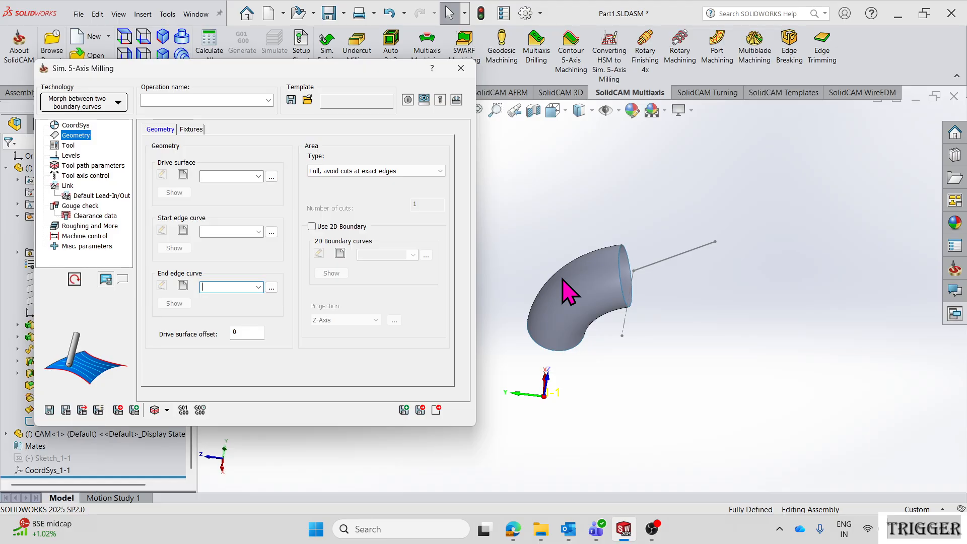
left_click(272, 176)
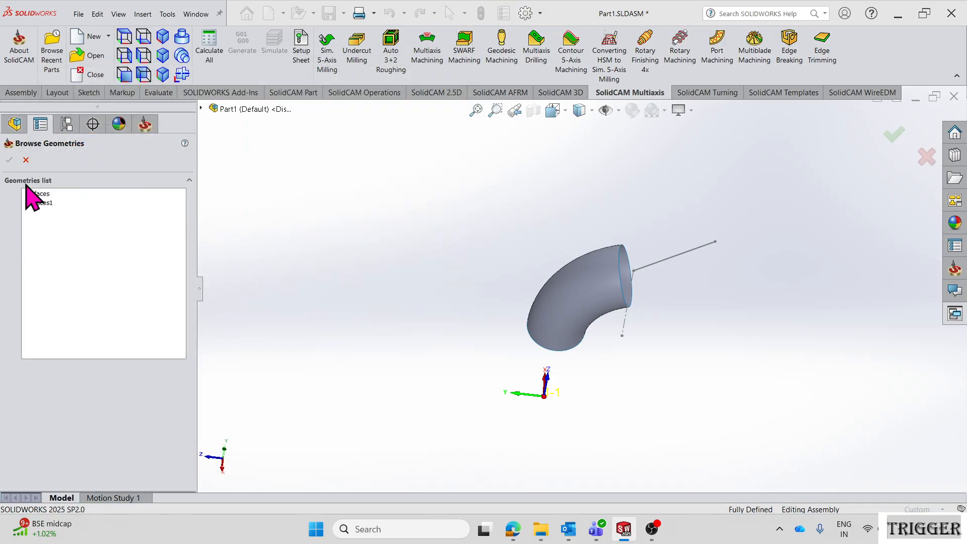
left_click(42, 194)
left_click(43, 202)
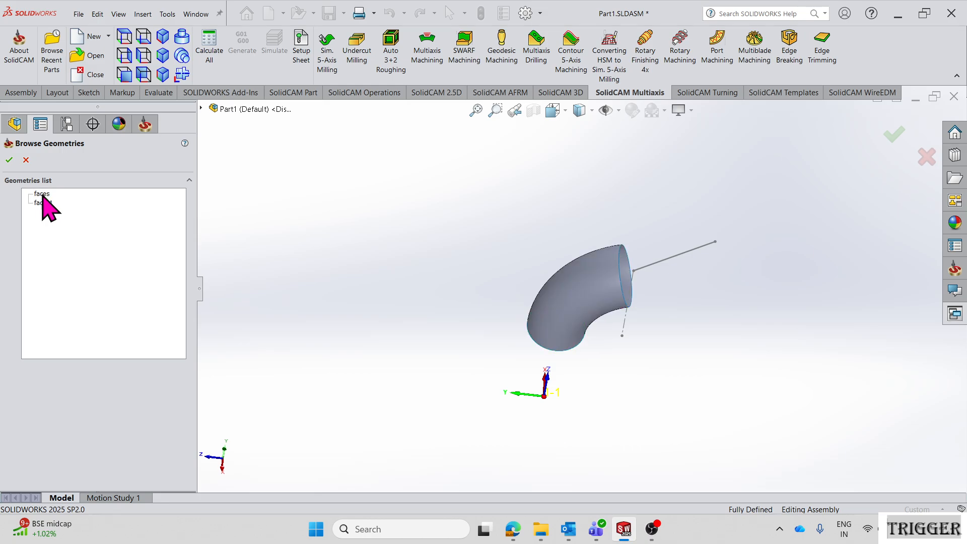
left_click(42, 194)
scroll(593, 302, "down", 3)
middle_click_drag(594, 302, 577, 279)
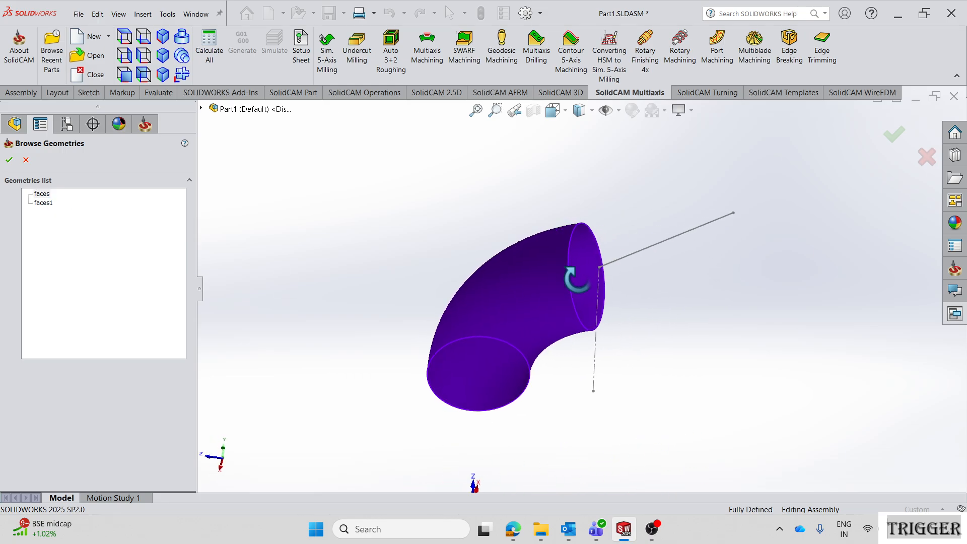
left_click(9, 161)
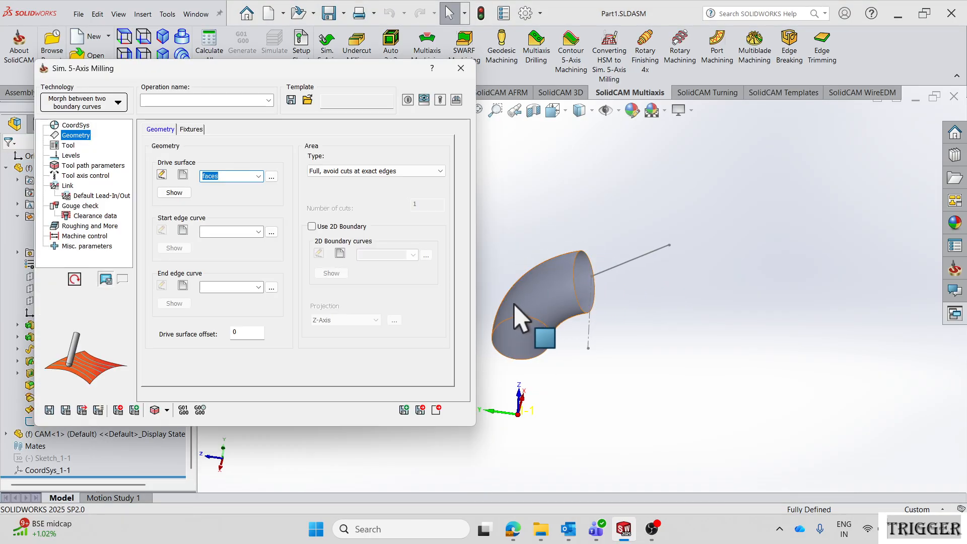
Step: Display the assigned drive surface geometry on the model to check it
scroll(519, 322, "down", 2)
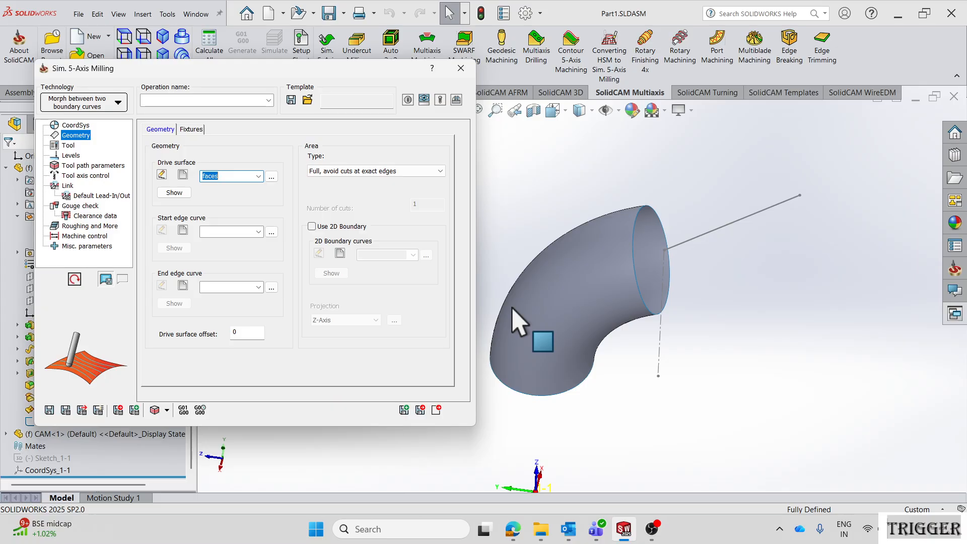
left_click(176, 194)
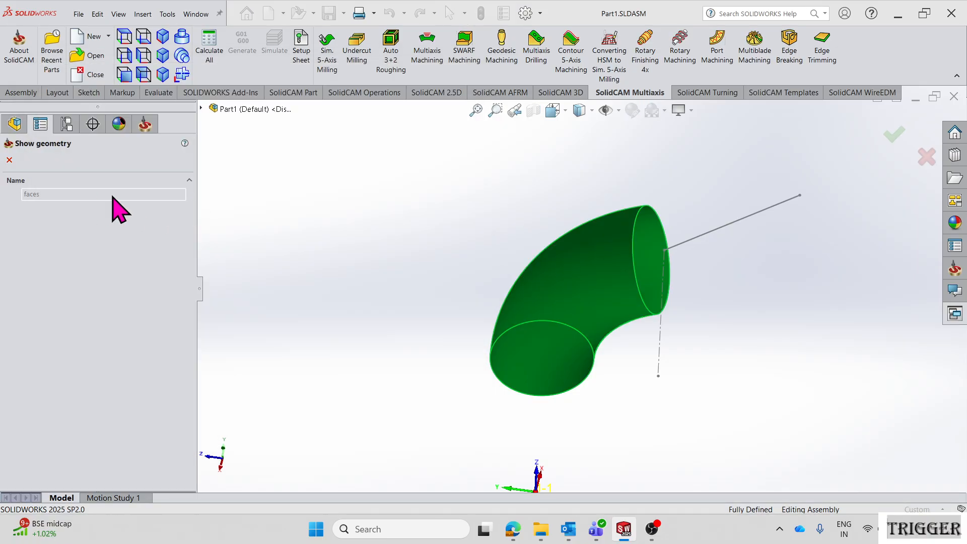
left_click(9, 160)
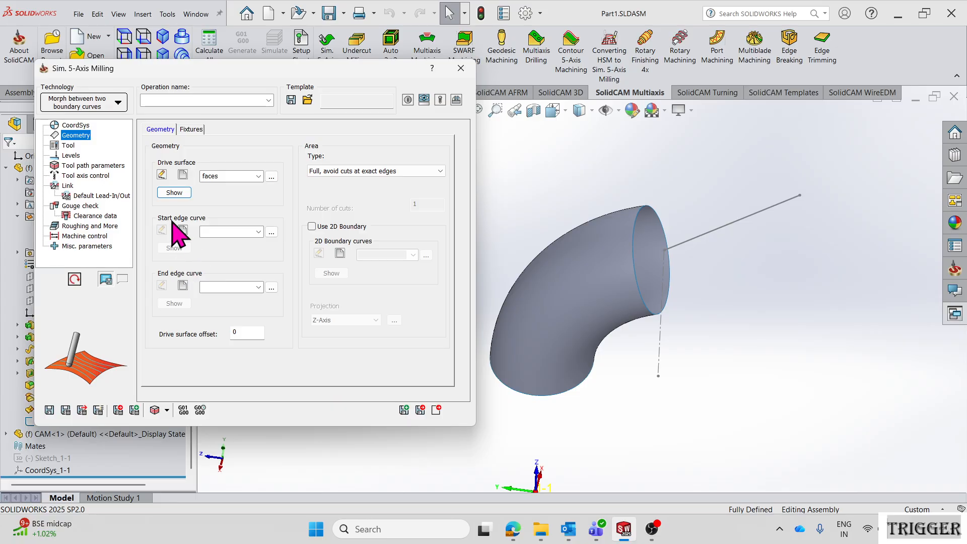
Step: Assign the existing geometry "contour", the rim of the elbow's upper opening, as the start edge curve
left_click(271, 232)
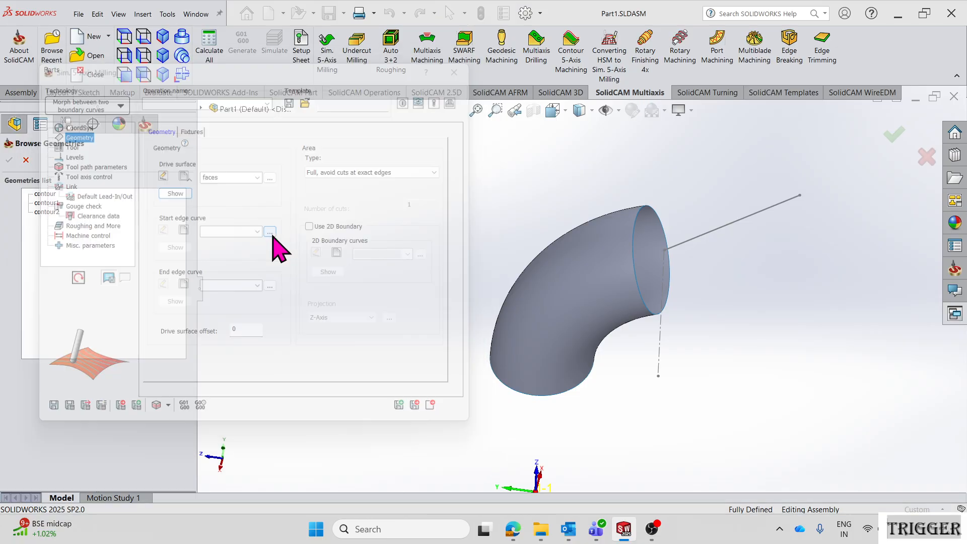
left_click(46, 212)
left_click(54, 206)
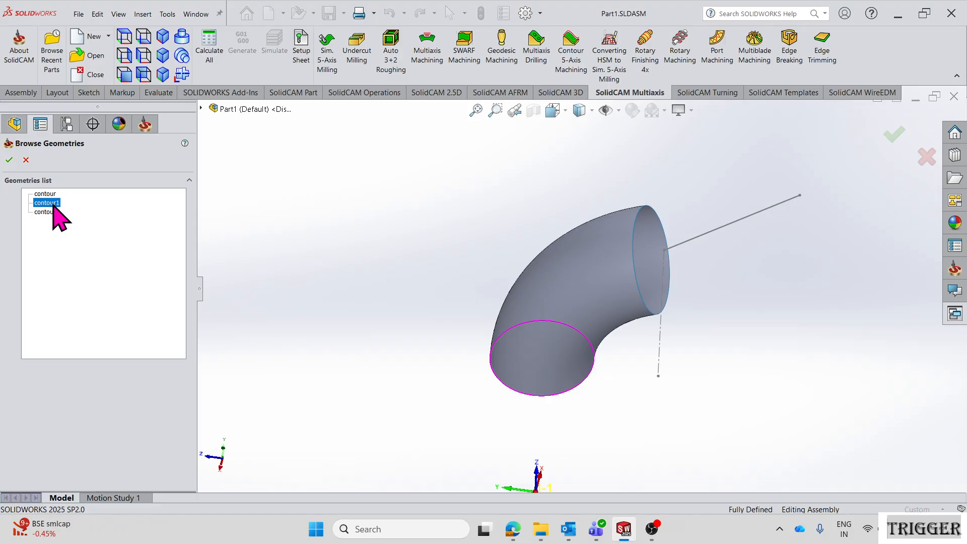
left_click(48, 194)
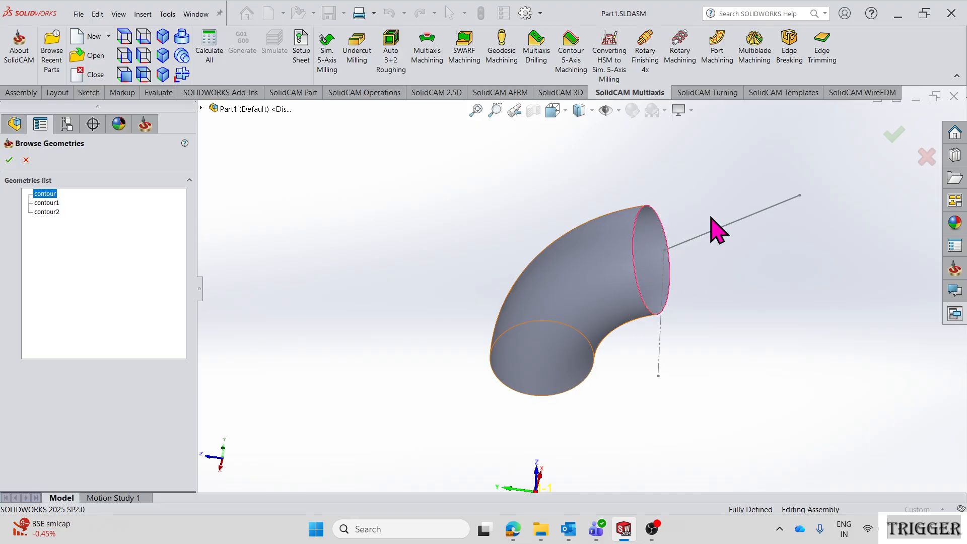
left_click(9, 160)
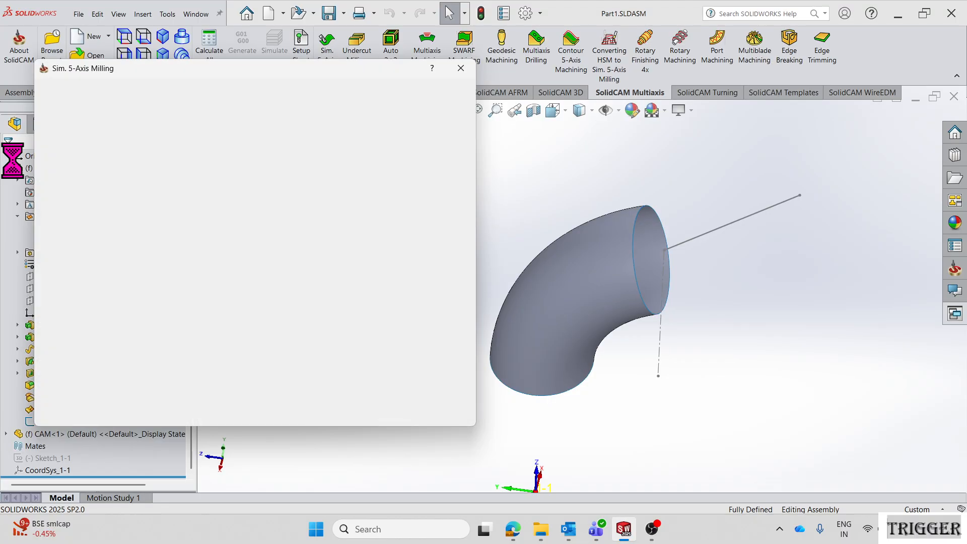
Step: Assign the existing geometry "contour1", the rim of the elbow's lower opening, as the end edge curve
left_click(183, 285)
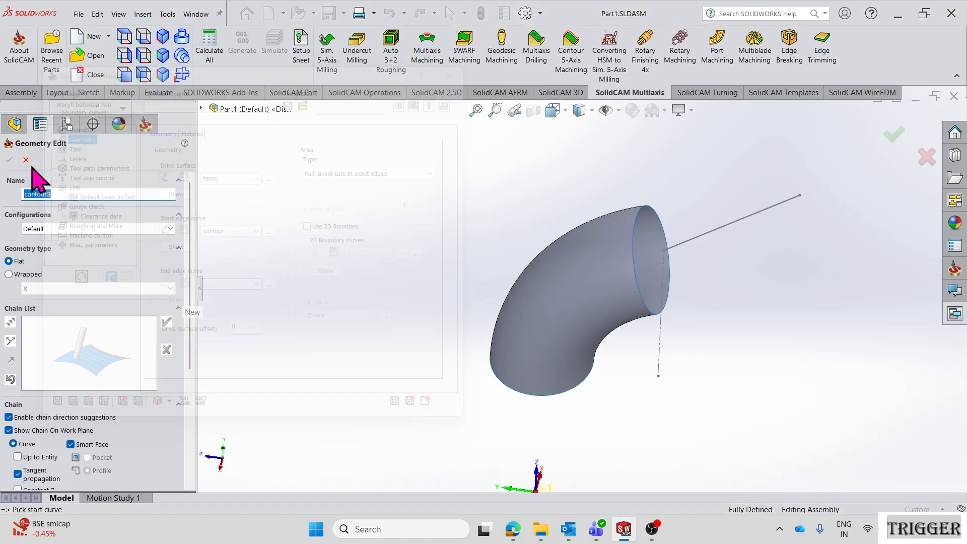
left_click(27, 162)
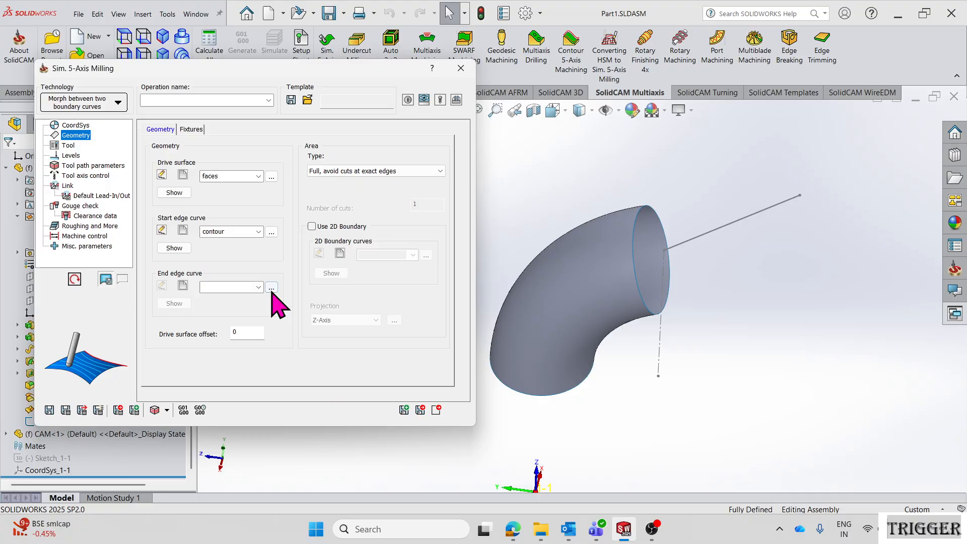
left_click(271, 288)
left_click(43, 212)
left_click(48, 203)
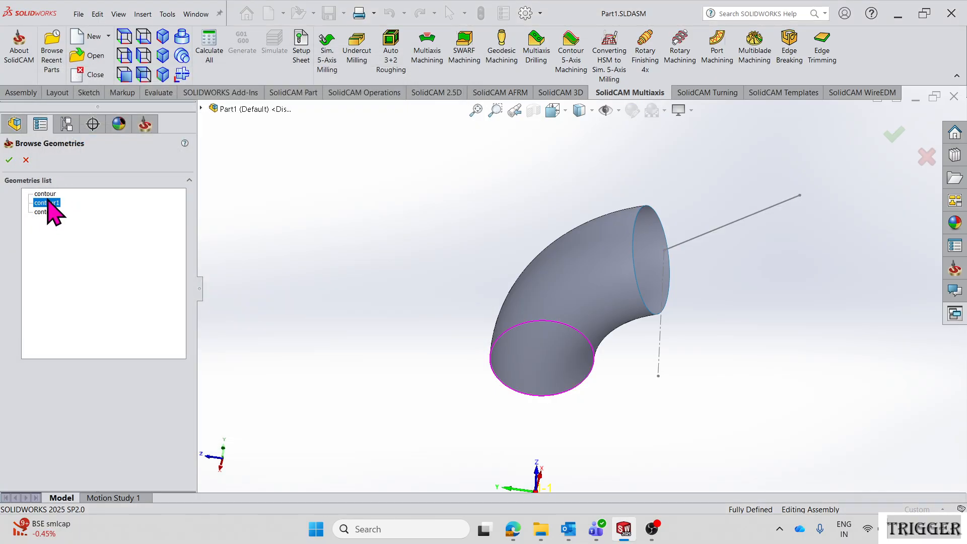
left_click(9, 160)
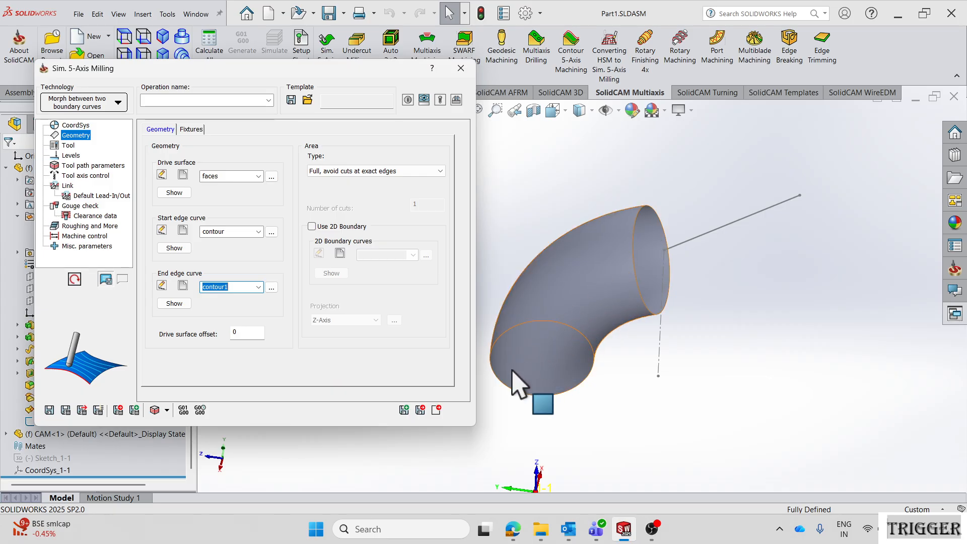
Step: Preview the 40 mm lollipop mill, tool 1, with its holder in 3D and assign it to the operation
left_click(69, 145)
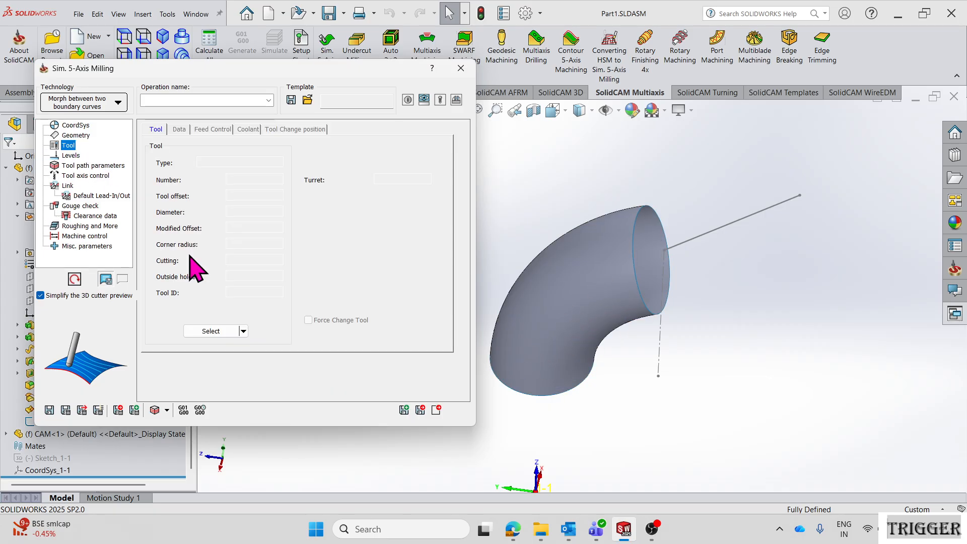
left_click(241, 333)
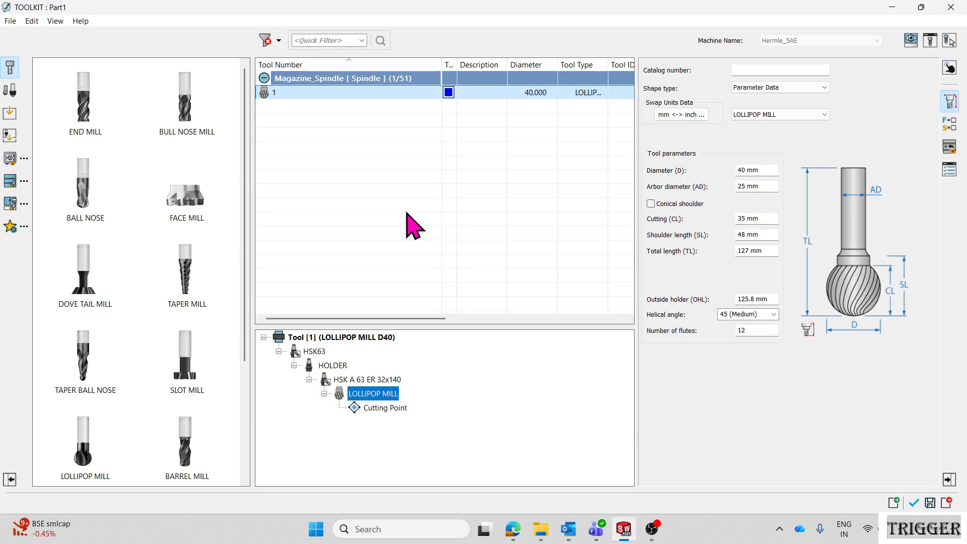
left_click(930, 43)
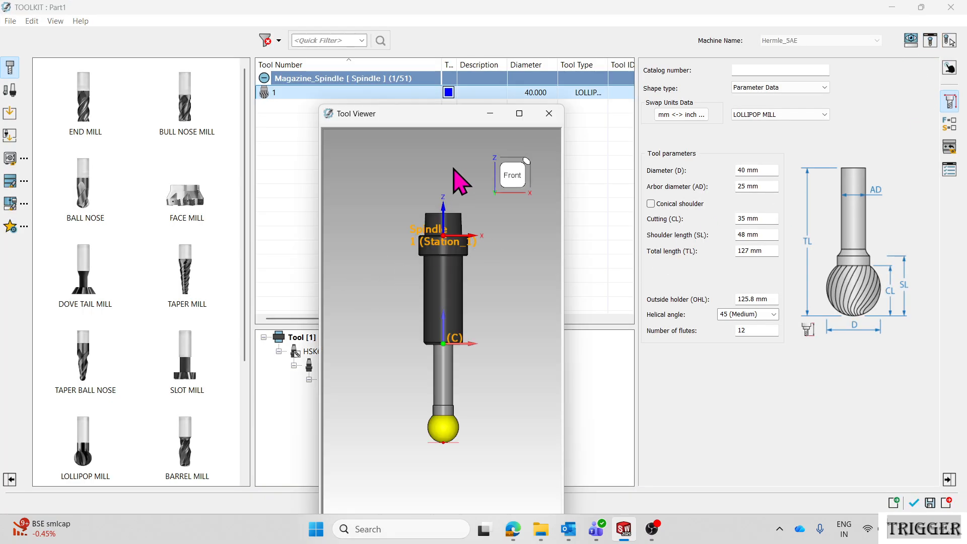
left_click_drag(400, 118, 203, 19)
scroll(254, 205, "up", 2)
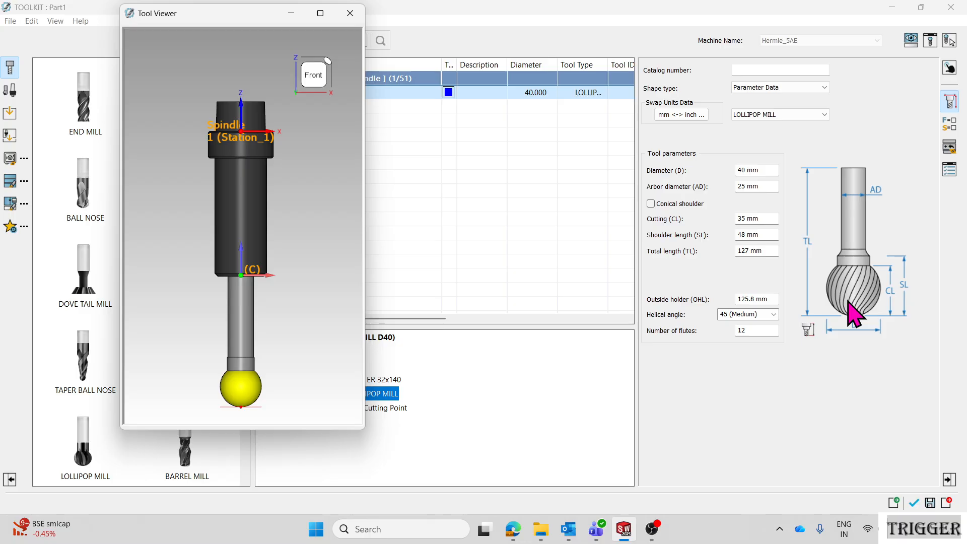
left_click_drag(227, 14, 165, 14)
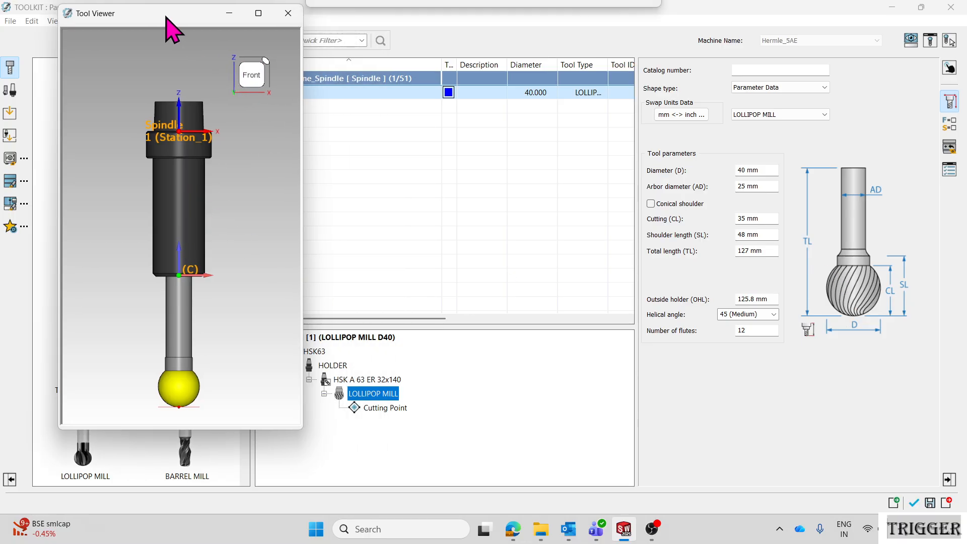
left_click(913, 502)
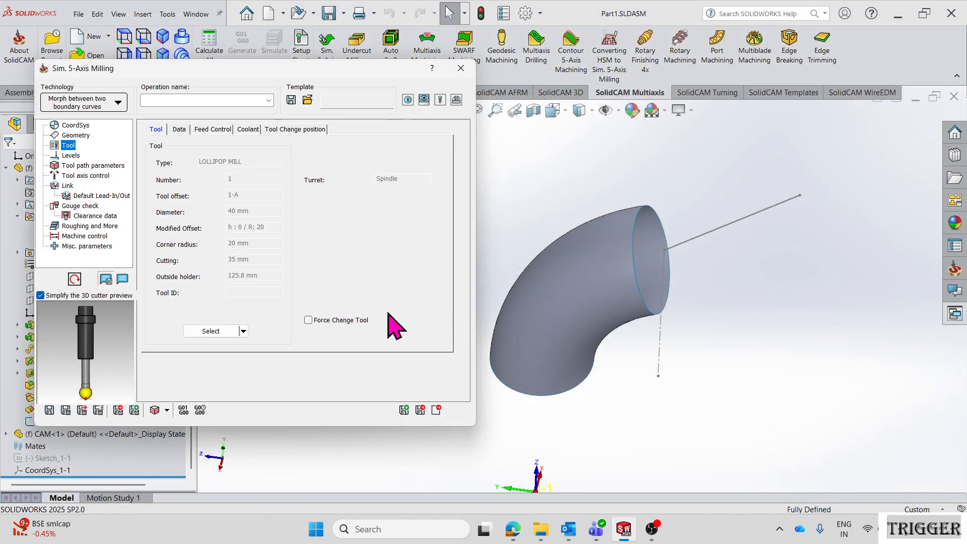
Step: Set the tool path's maximum step over to 3 and the cut tolerance to 0.1
left_click(72, 155)
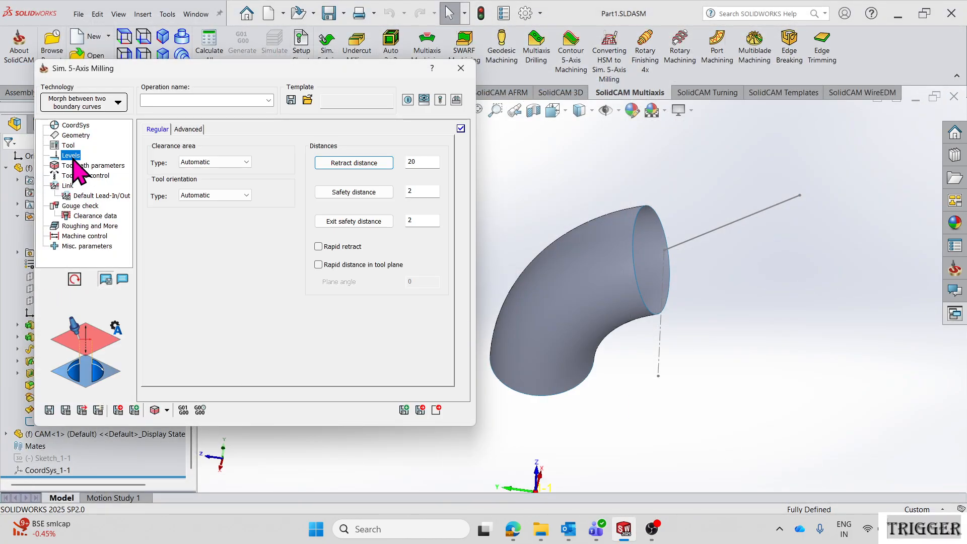
left_click(96, 166)
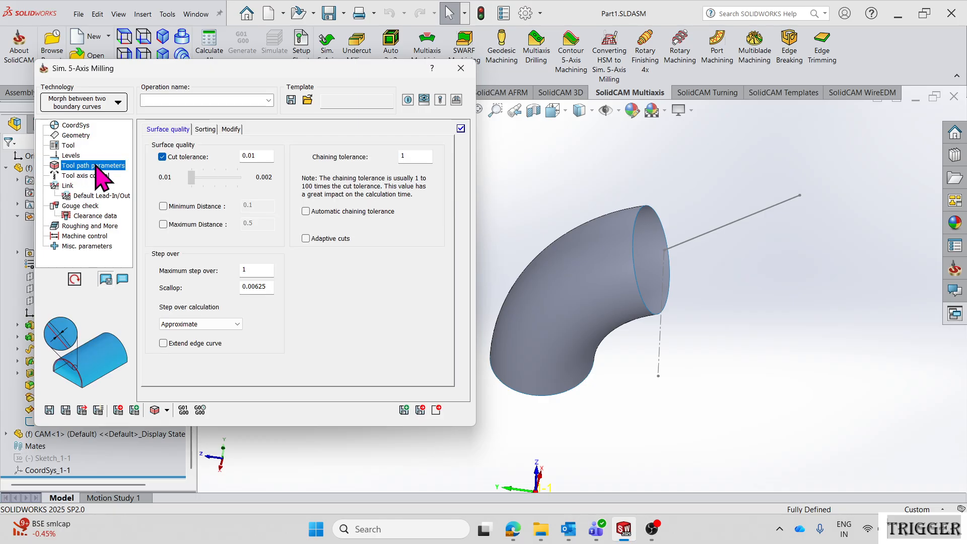
left_click(245, 270)
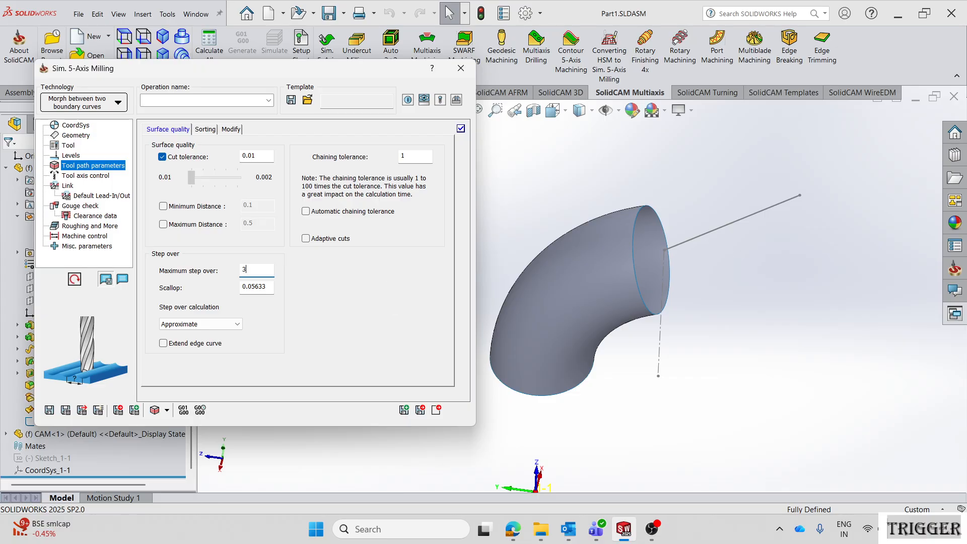
left_click(261, 155)
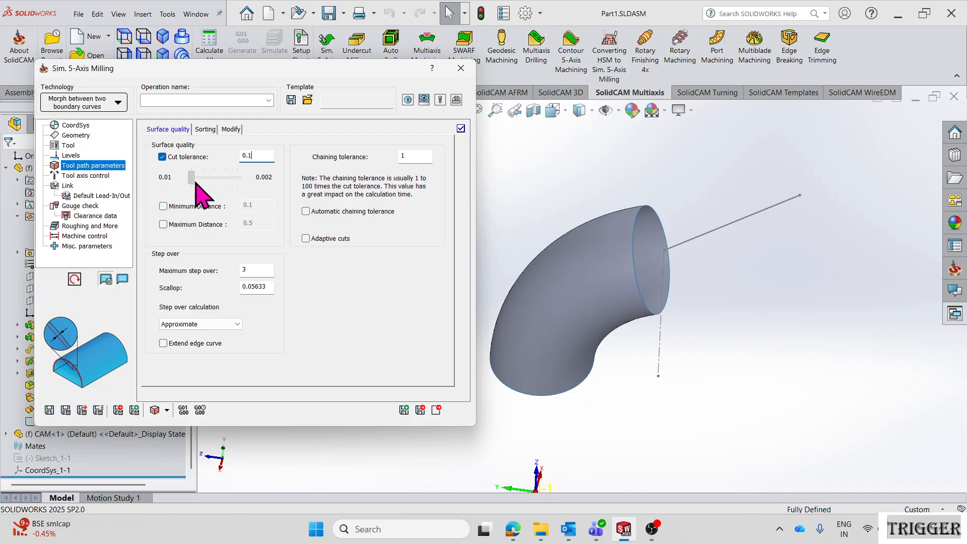
Step: Set the tool path sorting to the Spiral cutting method, machined by Regions
left_click(205, 130)
left_click(245, 158)
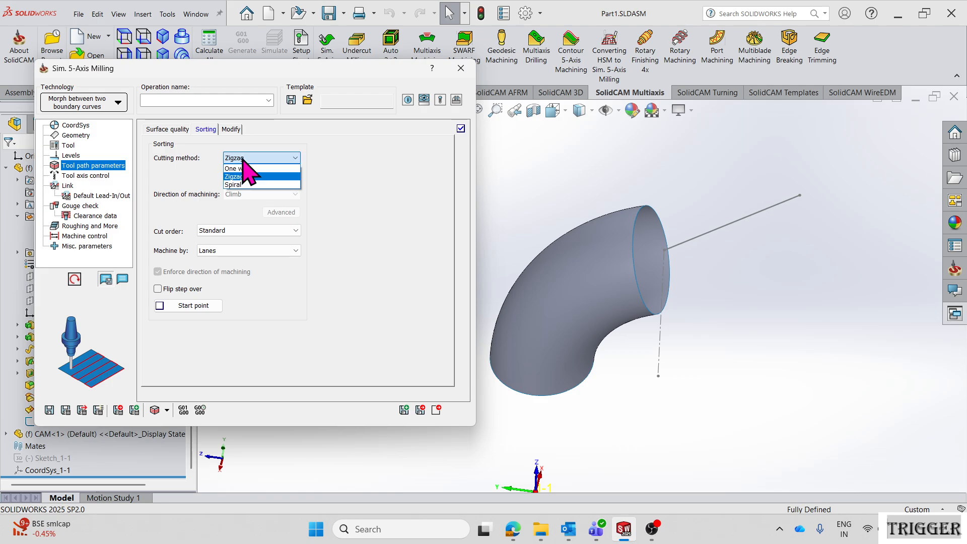
left_click(254, 185)
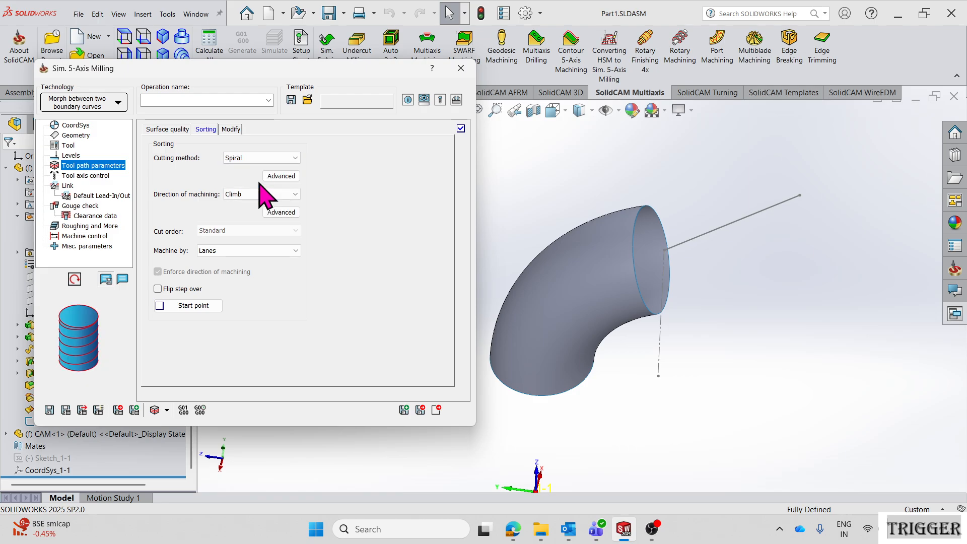
left_click(262, 250)
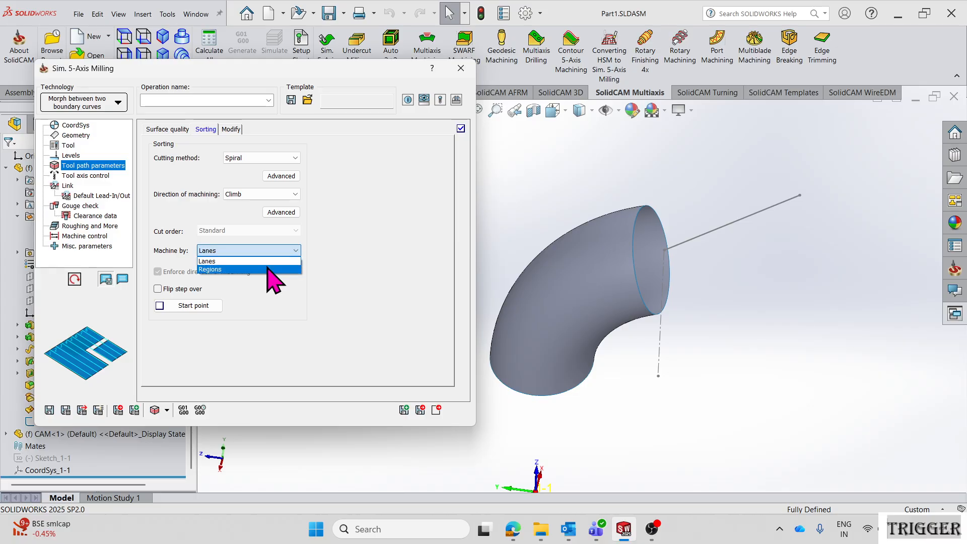
left_click(237, 270)
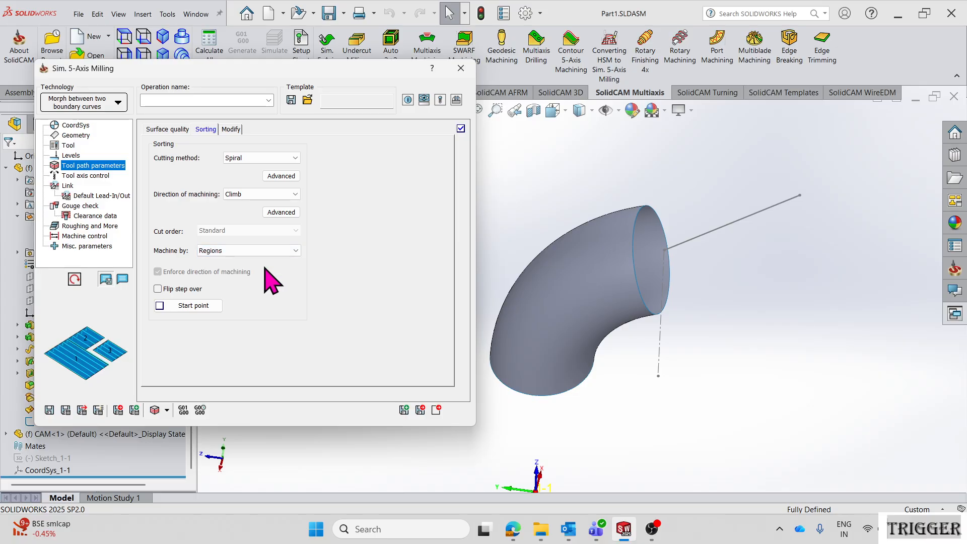
Step: Set the tool axis control to 5 Axis output with the direction Tilted through curve
left_click(99, 176)
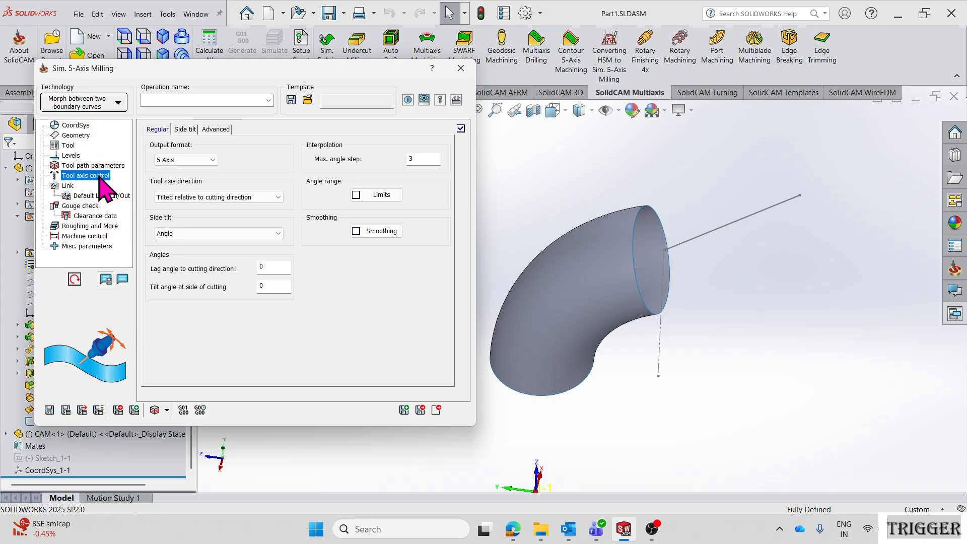
left_click(208, 161)
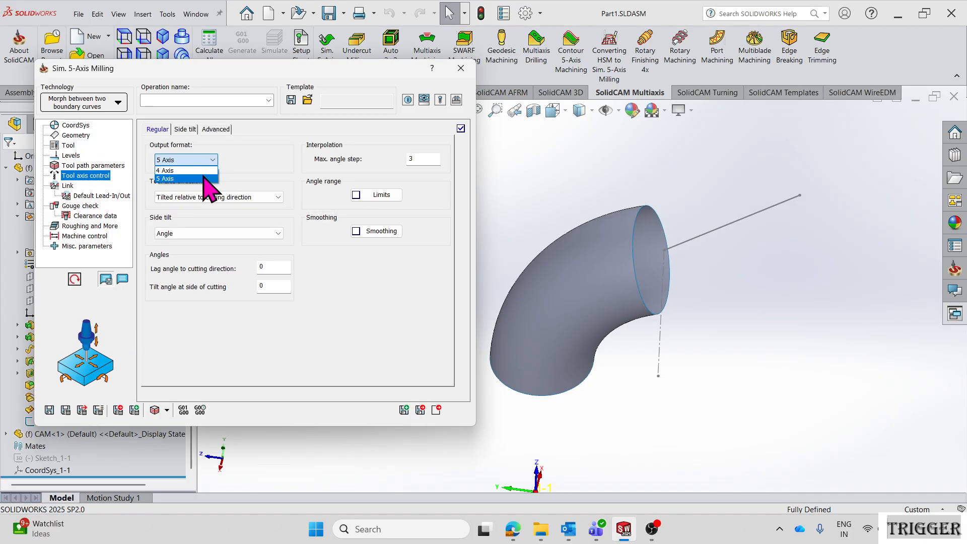
left_click(204, 179)
left_click(275, 198)
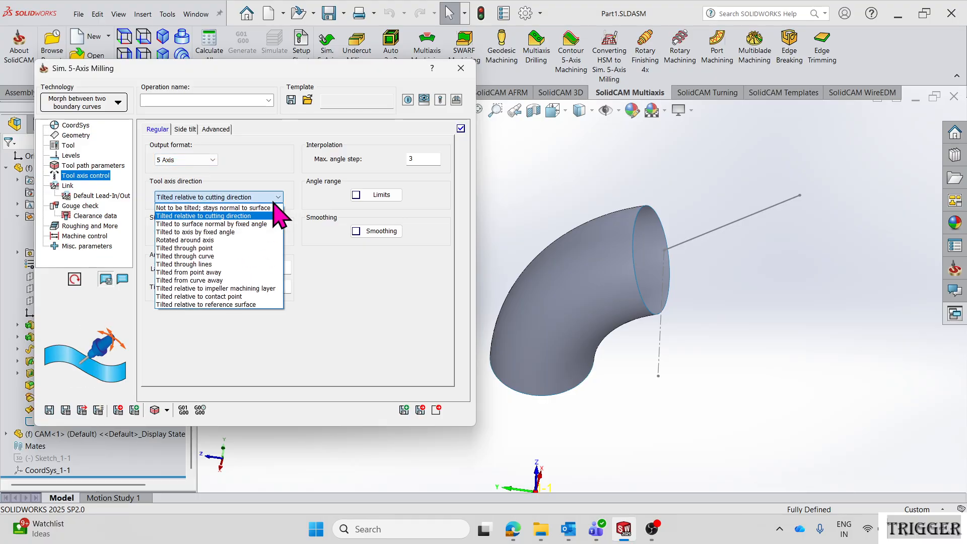
left_click(263, 274)
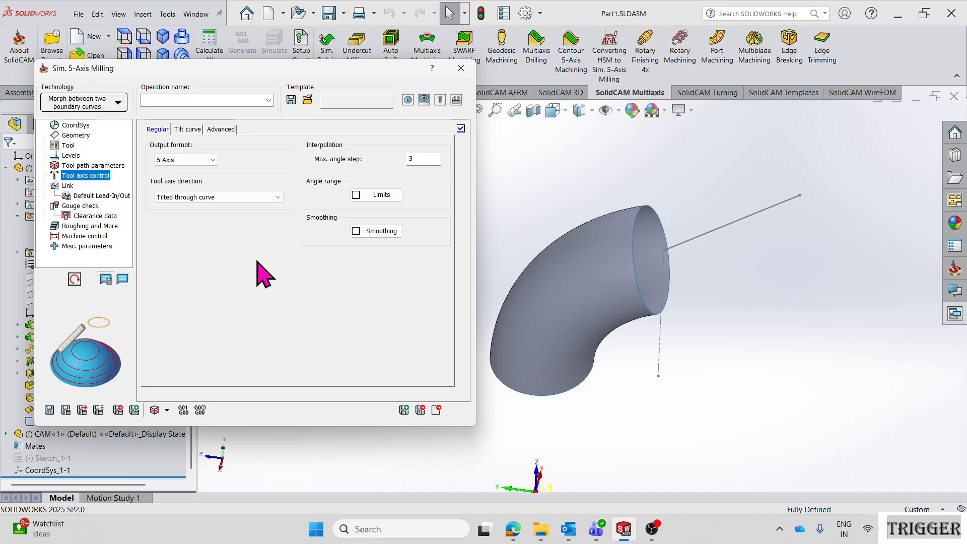
Step: Define a new tilt curve geometry from only the slanted sketch line extending out of the elbow's upper opening
left_click(196, 129)
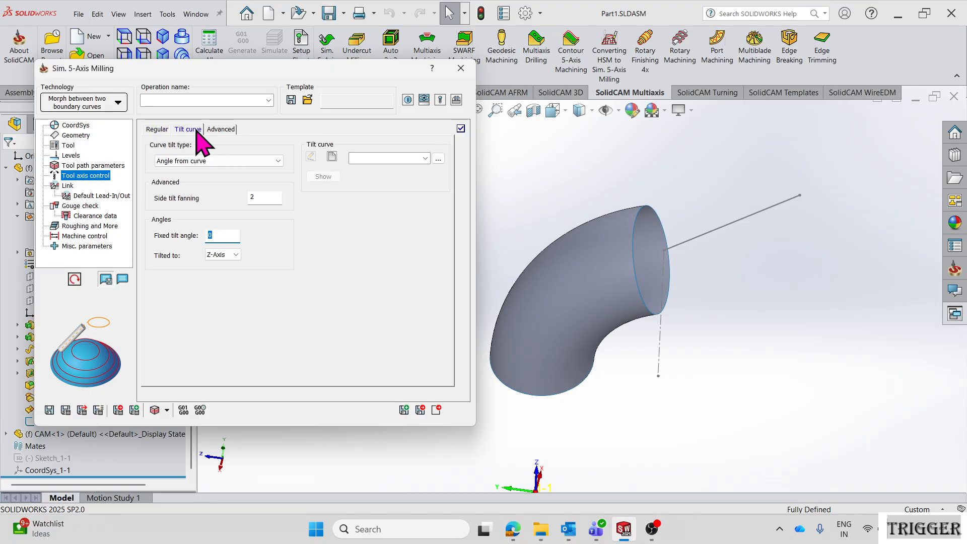
left_click(332, 156)
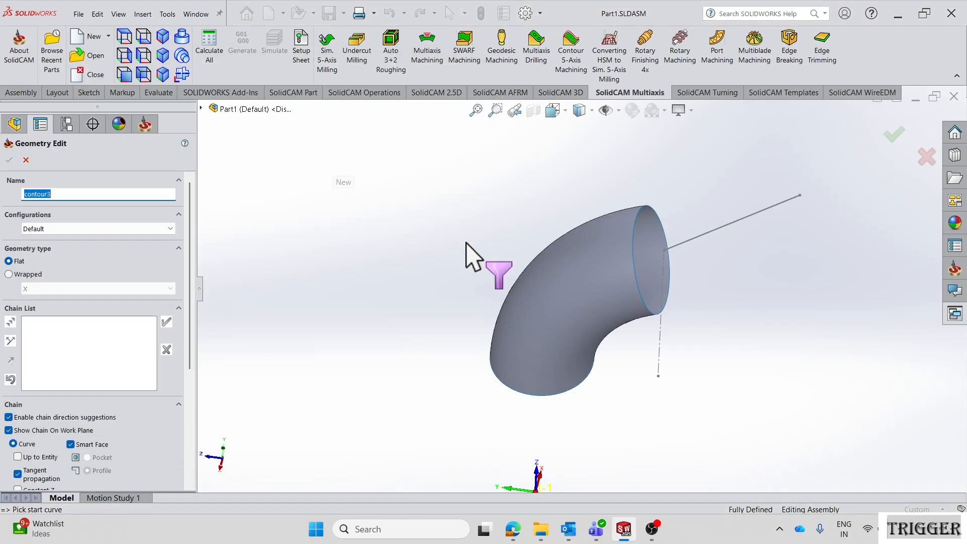
left_click(707, 232)
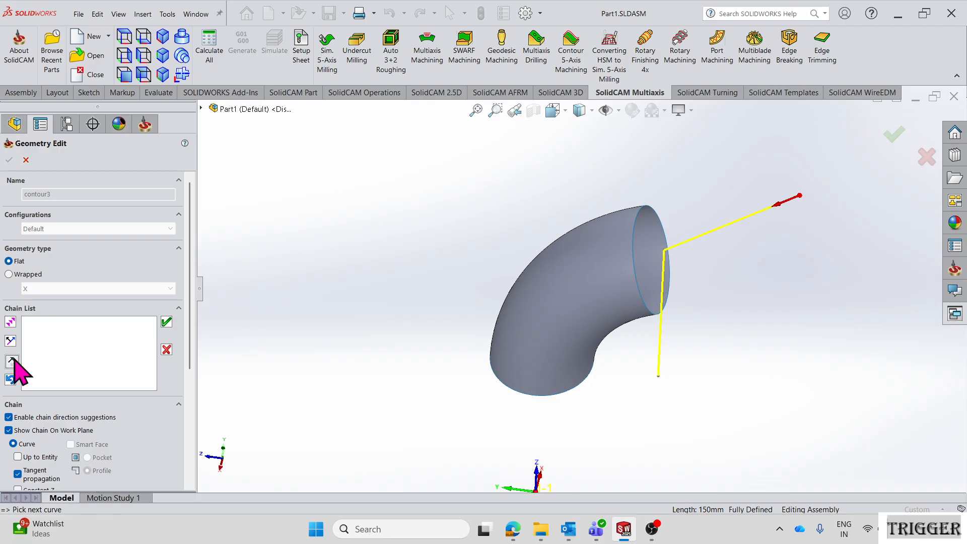
left_click(11, 380)
left_click(166, 322)
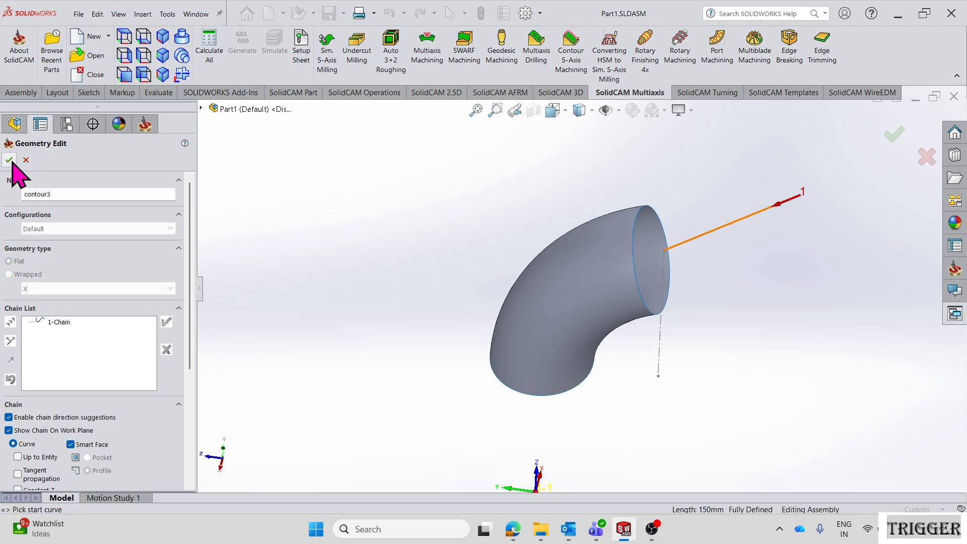
left_click(9, 159)
scroll(662, 272, "up", 3)
scroll(589, 264, "down", 2)
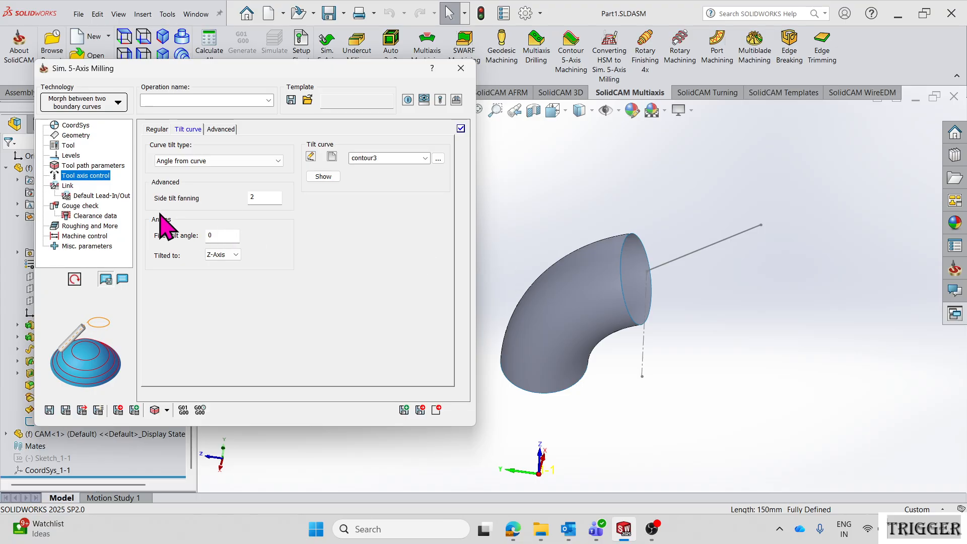
Step: Enable Use Lead-In for the first entry and Use Lead-Out for the last exit
left_click(67, 185)
left_click(360, 160)
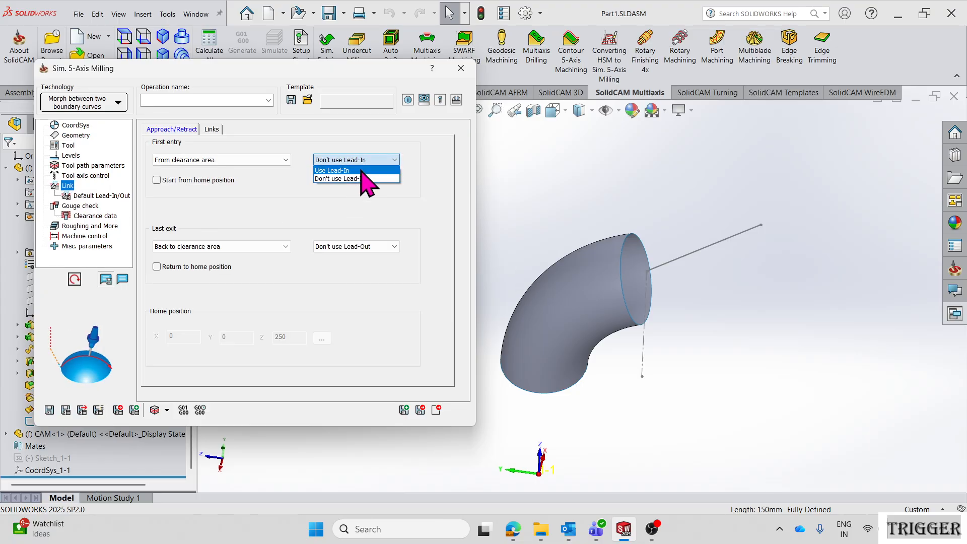
left_click(360, 171)
left_click(360, 248)
left_click(365, 257)
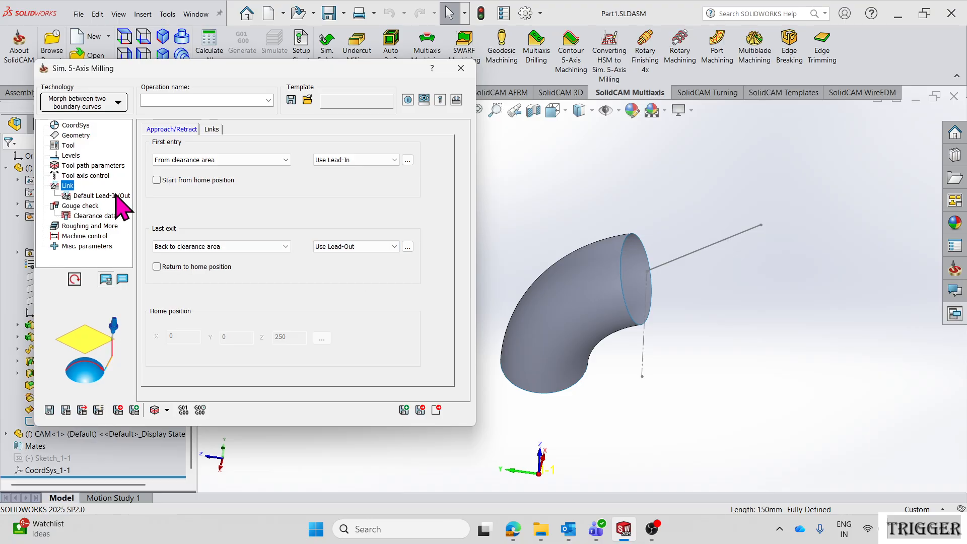
Step: Save and calculate the morph operation without enabling gouge checking, and exit its settings
left_click(83, 206)
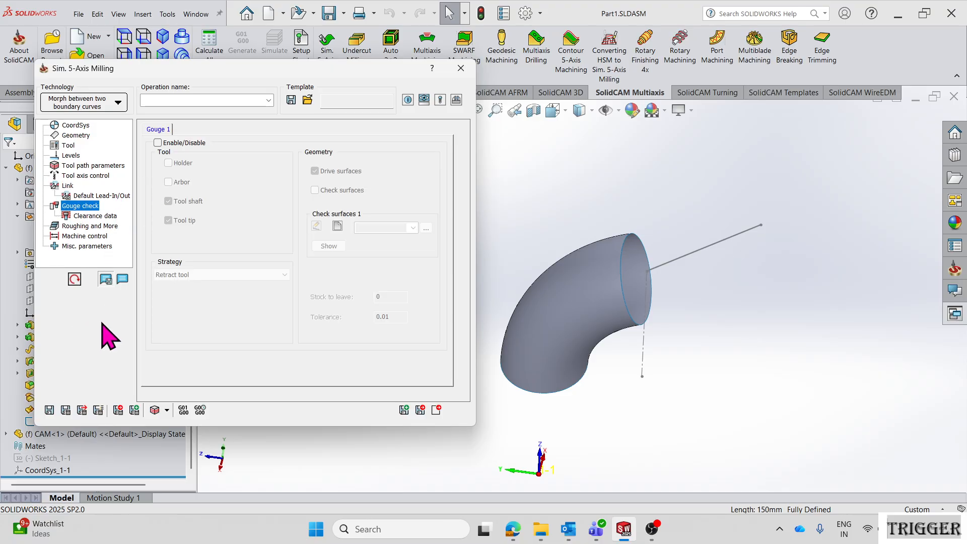
left_click(65, 409)
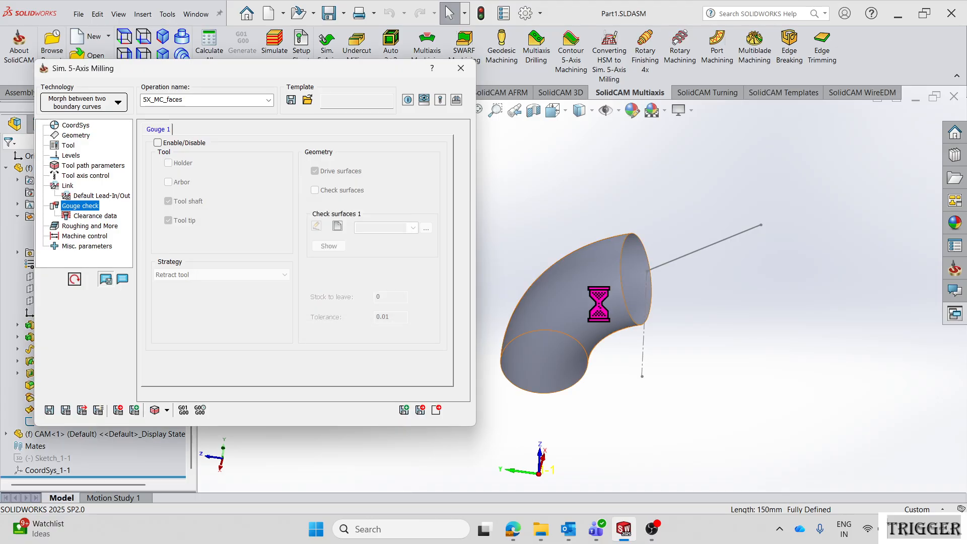
middle_click_drag(599, 322, 584, 307)
left_click(436, 409)
Step: Hide the Surface-Untrim1 surface body and show the part's solid body again
left_click(80, 240)
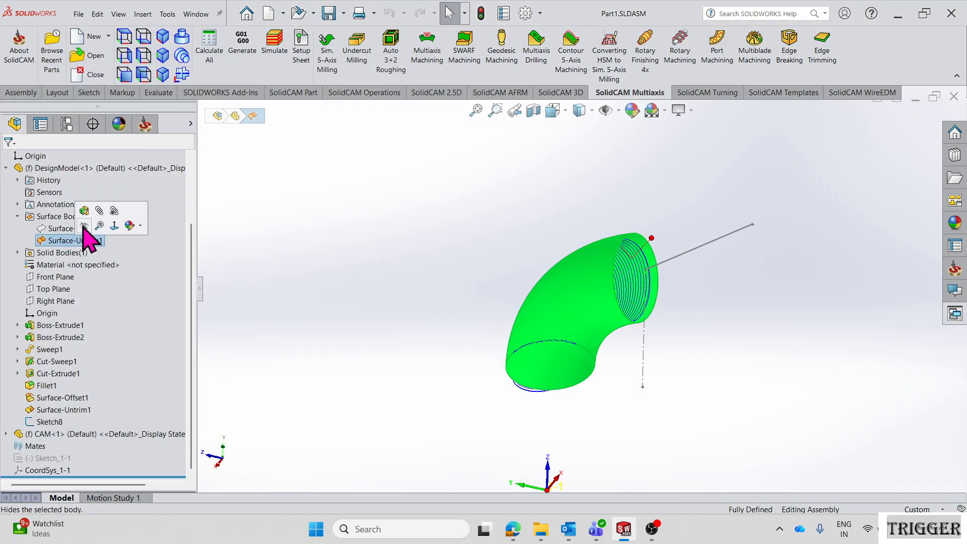
left_click(97, 222)
left_click(81, 252)
left_click(84, 237)
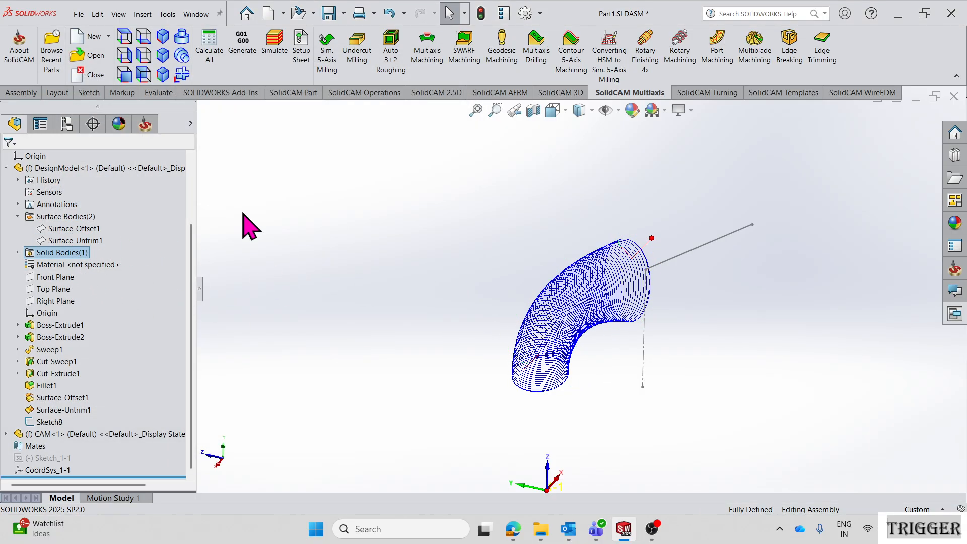
Step: Inspect the calculated toolpath inside the solid elbow and launch the simulation of operation 5X_MC_faces
left_click(145, 124)
scroll(566, 273, "down", 3)
middle_click_drag(566, 274, 572, 330)
scroll(572, 331, "down", 1)
scroll(572, 331, "up", 5)
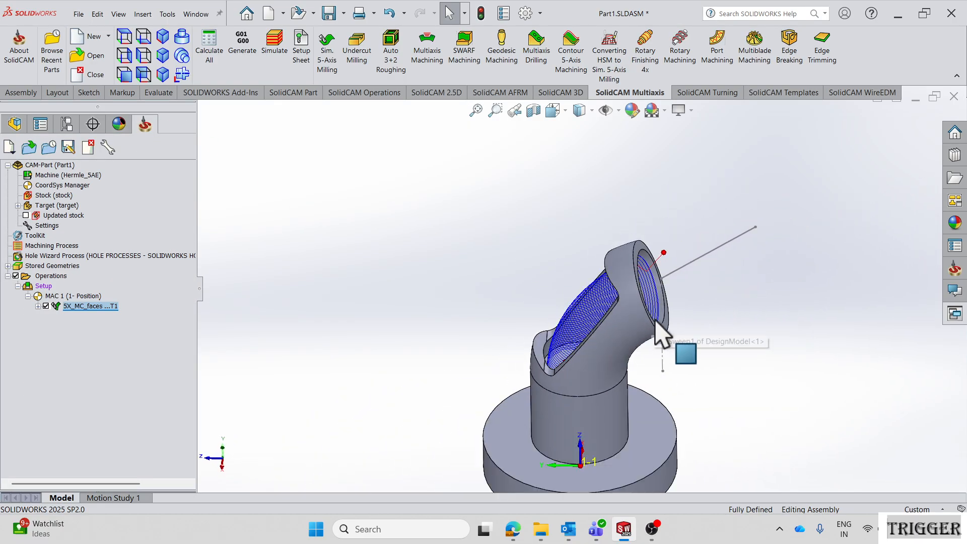
right_click(94, 312)
left_click(285, 262)
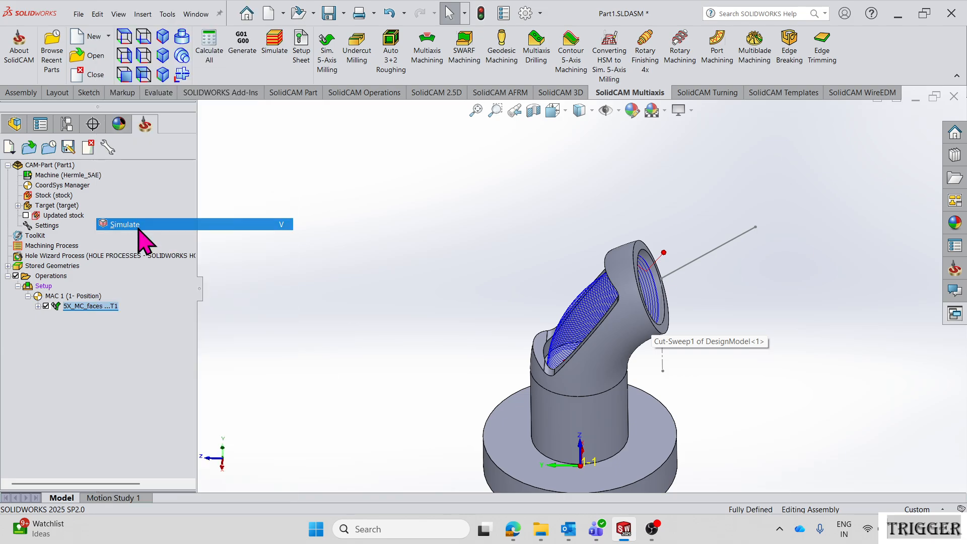
Step: Play the morph operation in the Host CAD simulation and in SolidVerify, and exit the simulation
left_click(68, 298)
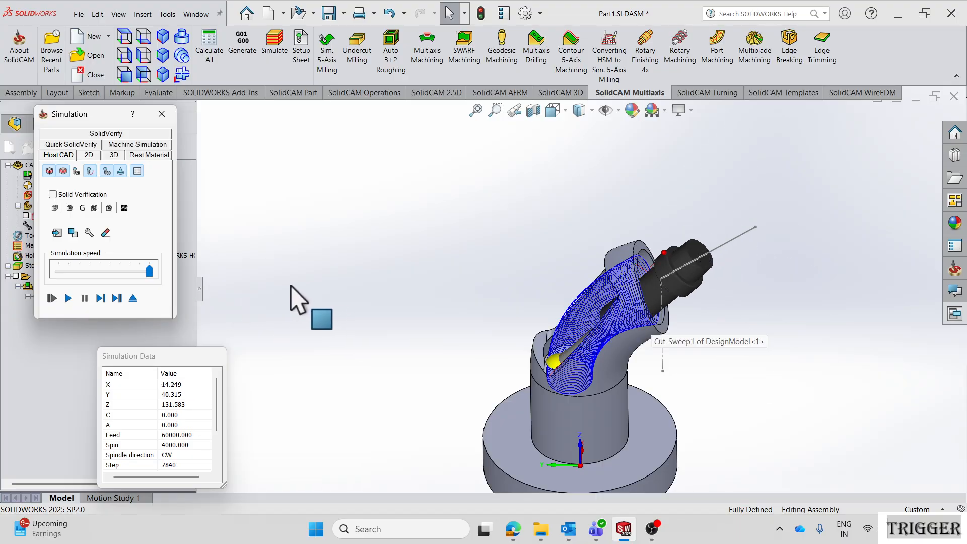
left_click(113, 135)
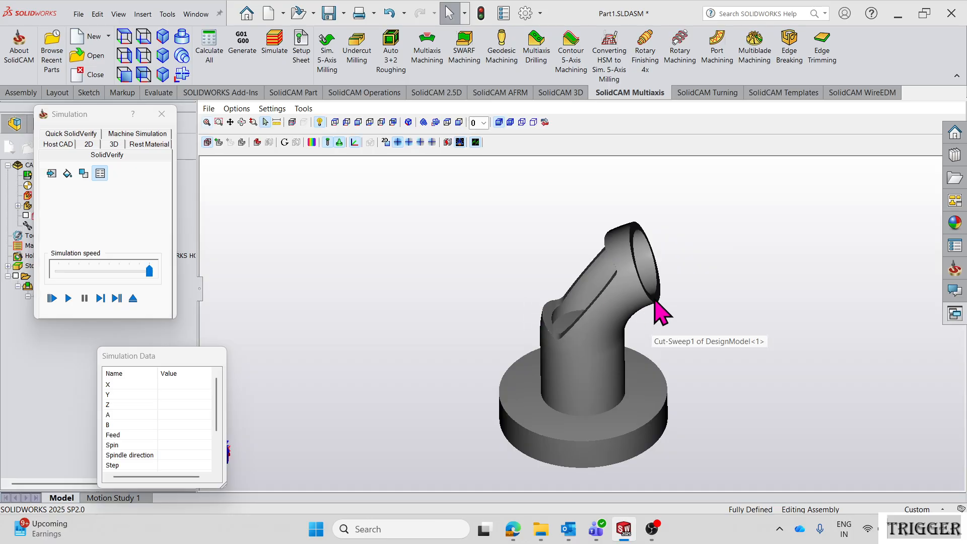
scroll(654, 297, "down", 4)
middle_click_drag(604, 289, 602, 298)
scroll(602, 298, "up", 3)
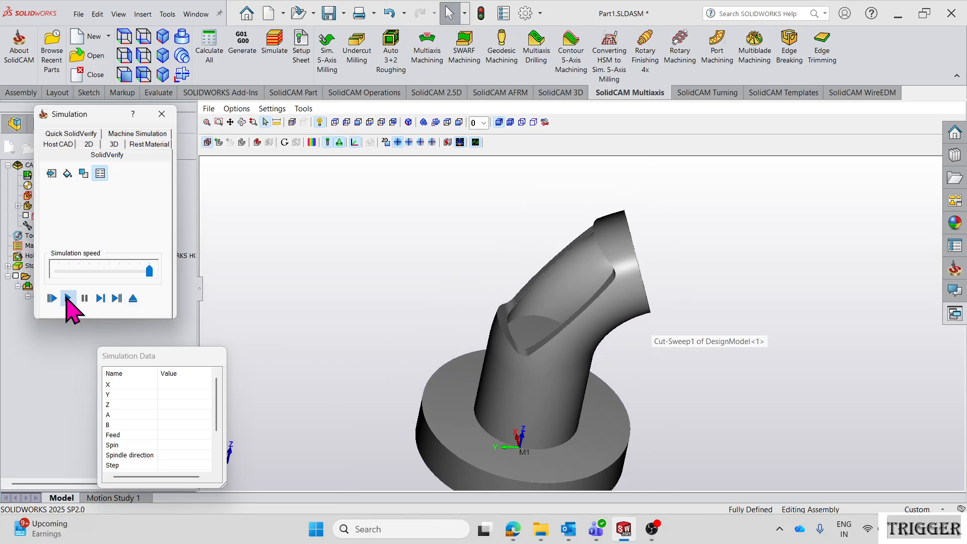
left_click(68, 298)
middle_click_drag(587, 334, 564, 320)
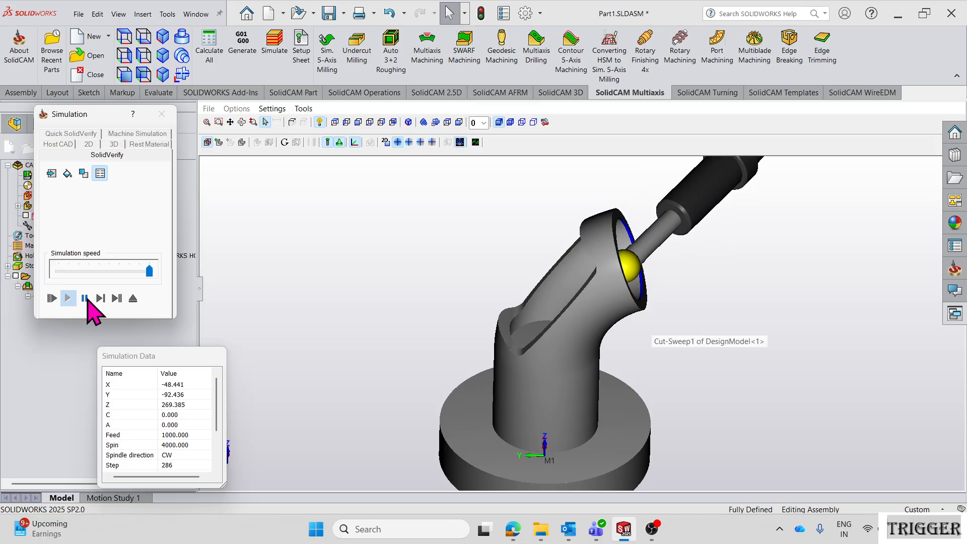
left_click(132, 299)
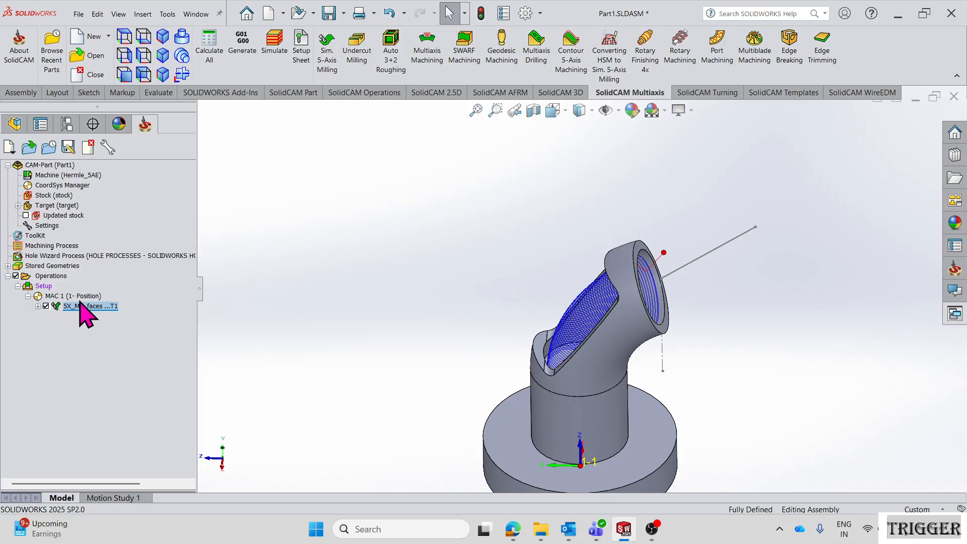
Step: Reopen operation 5X_MC_faces, set the maximum step over to 10, and save and calculate it
double_click(57, 308)
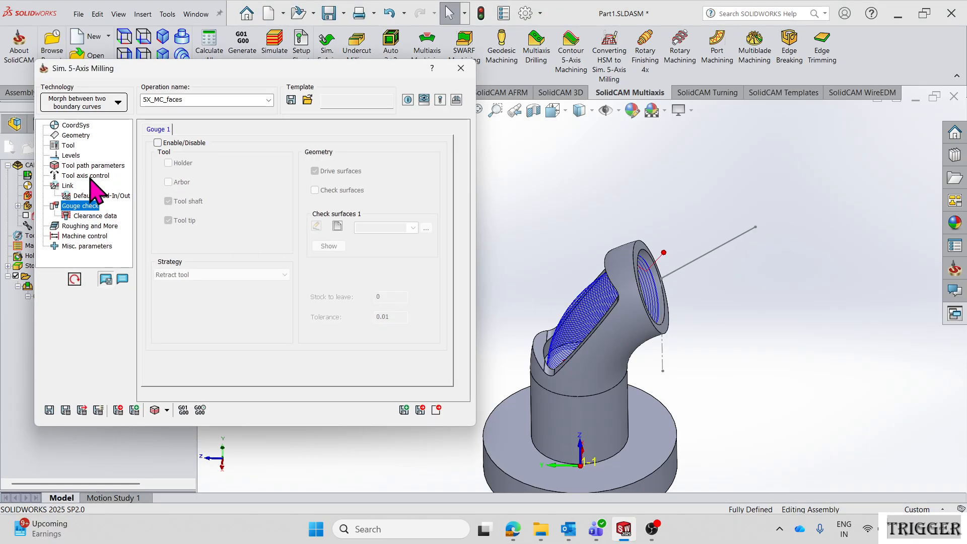
left_click(89, 176)
left_click(90, 165)
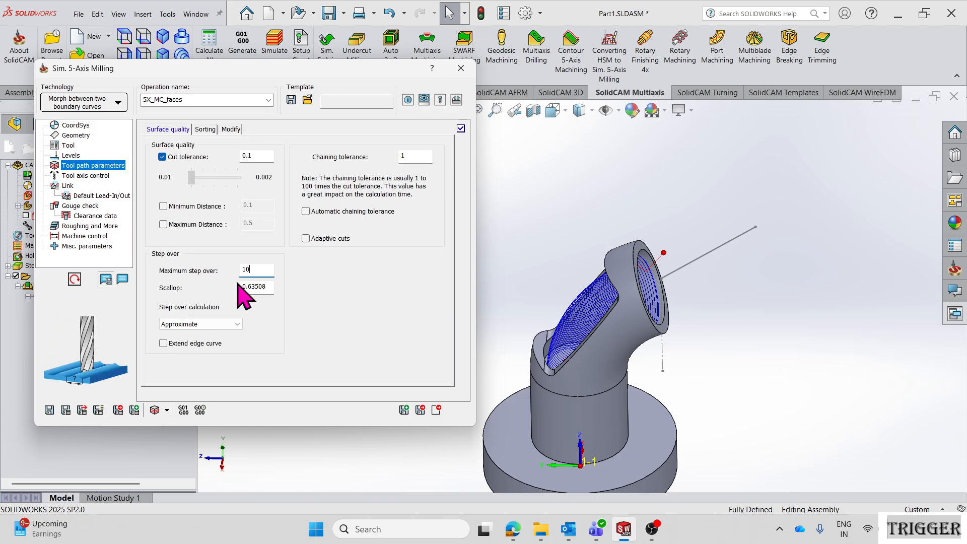
left_click(80, 410)
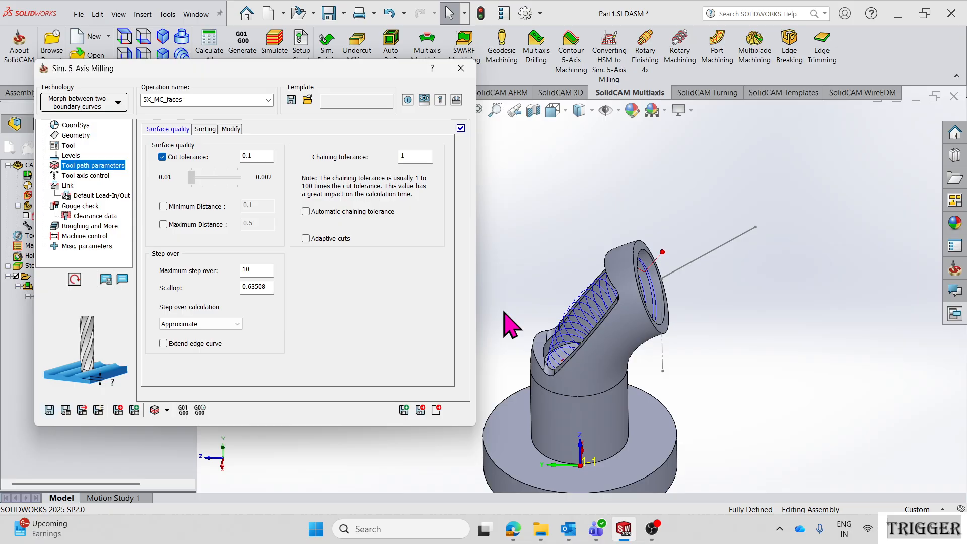
Step: Run the recalculated operation in SolidVerify and follow the tool as it cuts down the elbow's bore
left_click(155, 410)
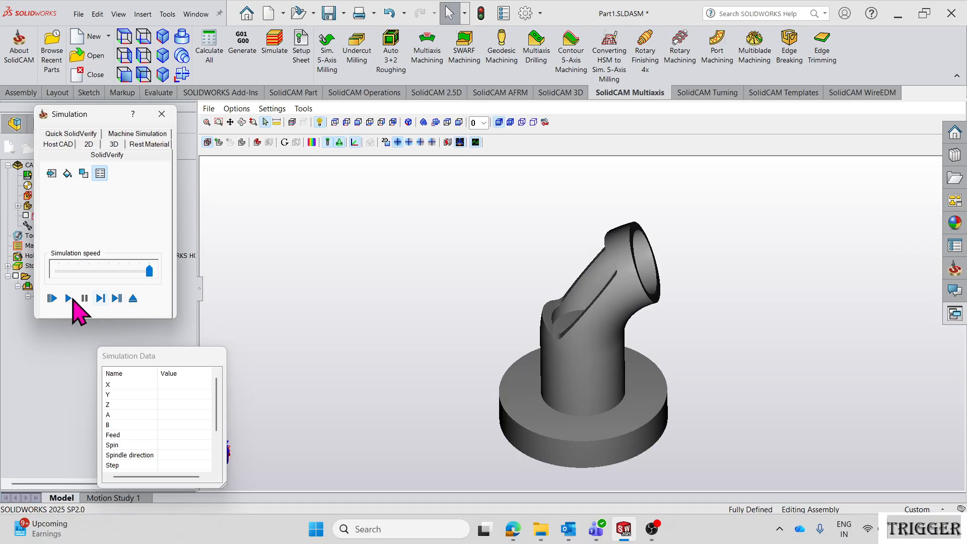
left_click(68, 298)
middle_click_drag(626, 276, 615, 267)
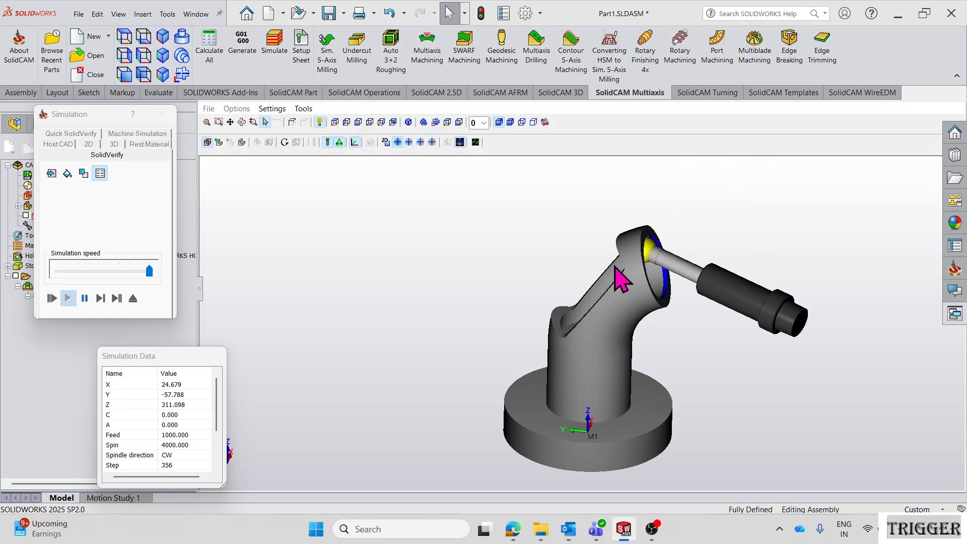
middle_click_drag(675, 322, 619, 304)
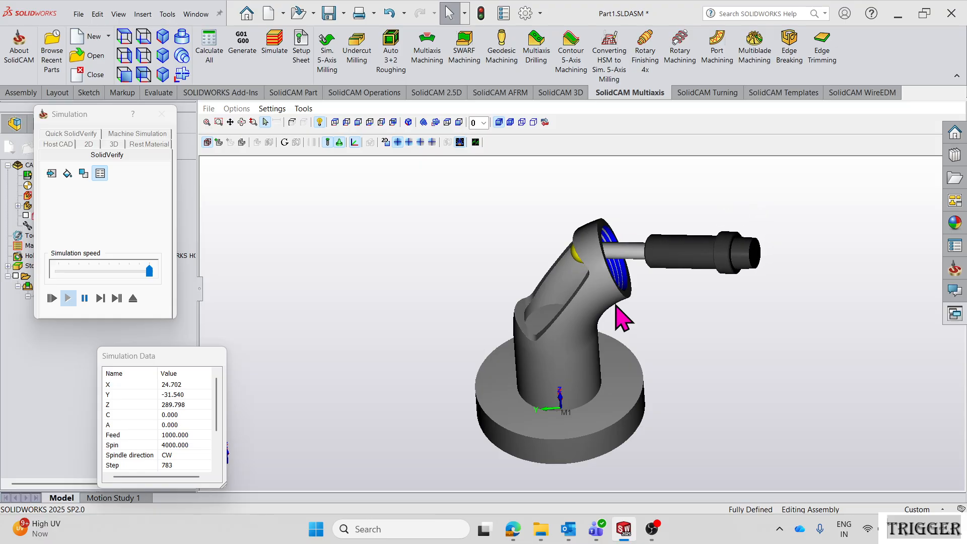
scroll(595, 288, "up", 5)
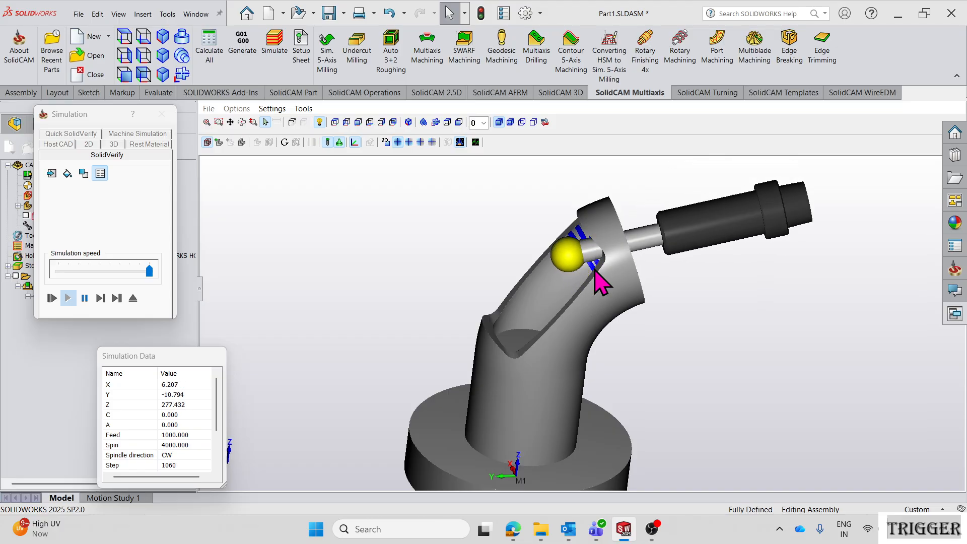
scroll(591, 271, "down", 3)
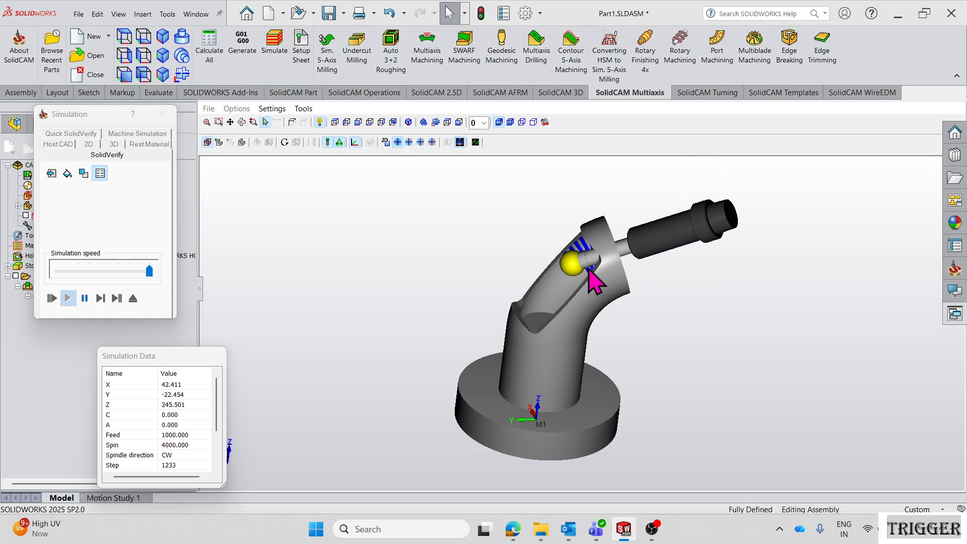
middle_click_drag(589, 272, 609, 298)
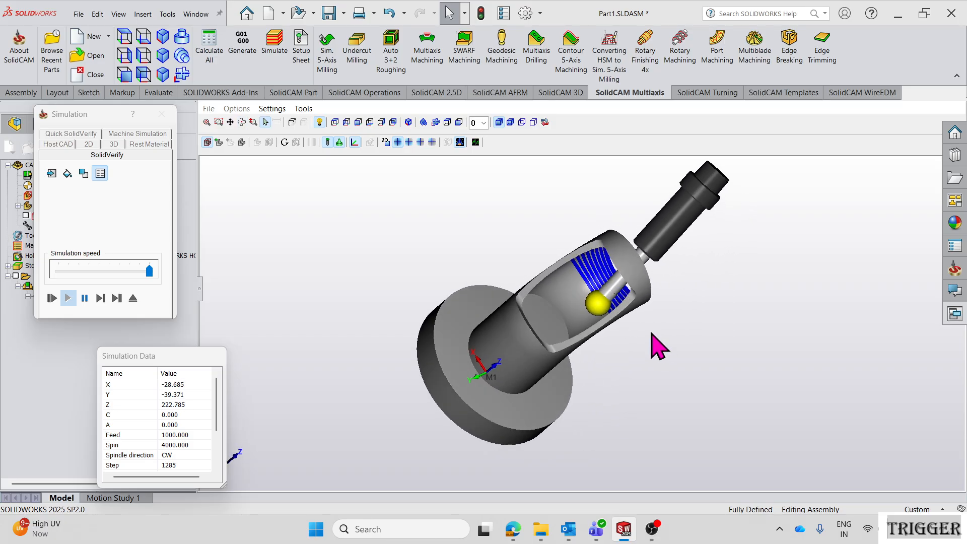
middle_click_drag(635, 337, 616, 309)
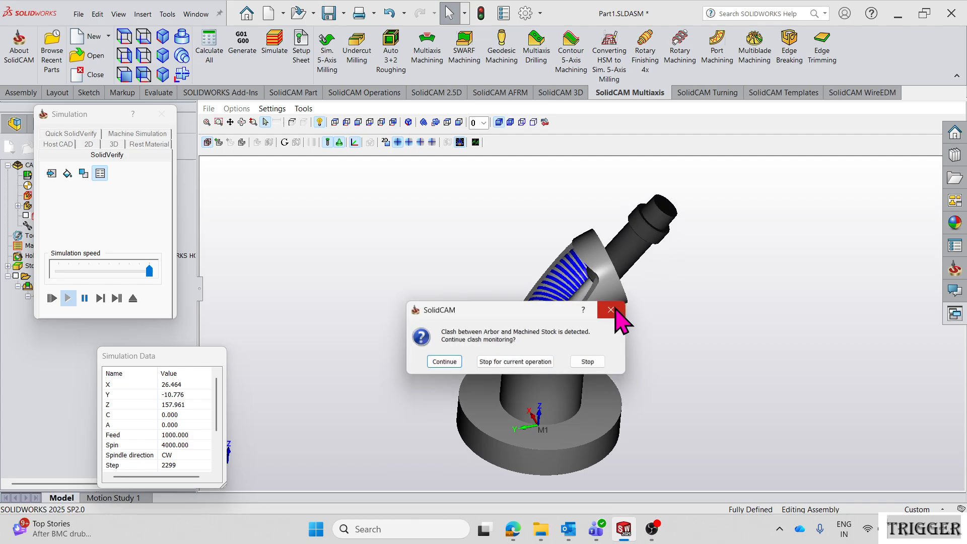
Step: Move the clash message aside and examine the arbor against the stock from the tube's mouth and through the side opening
left_click_drag(501, 308, 341, 213)
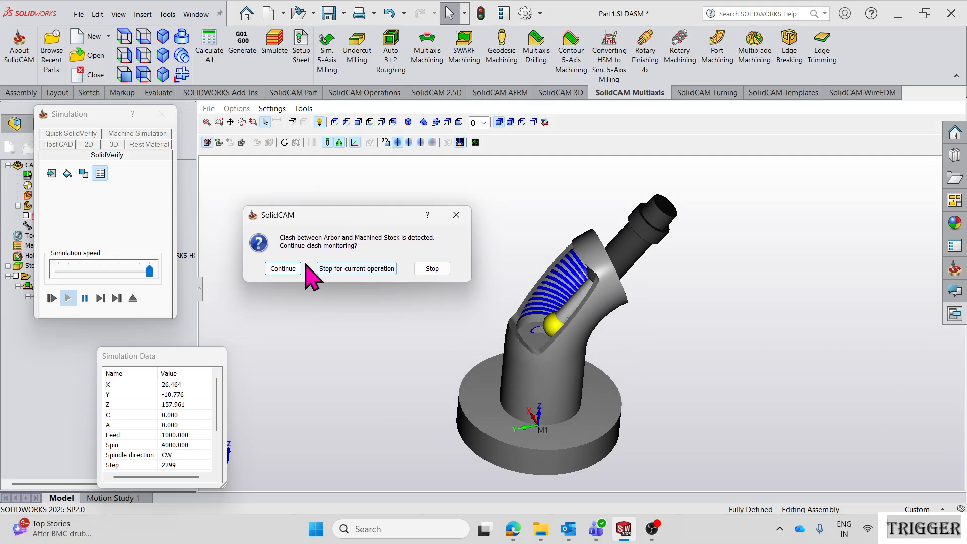
middle_click_drag(572, 281, 549, 301)
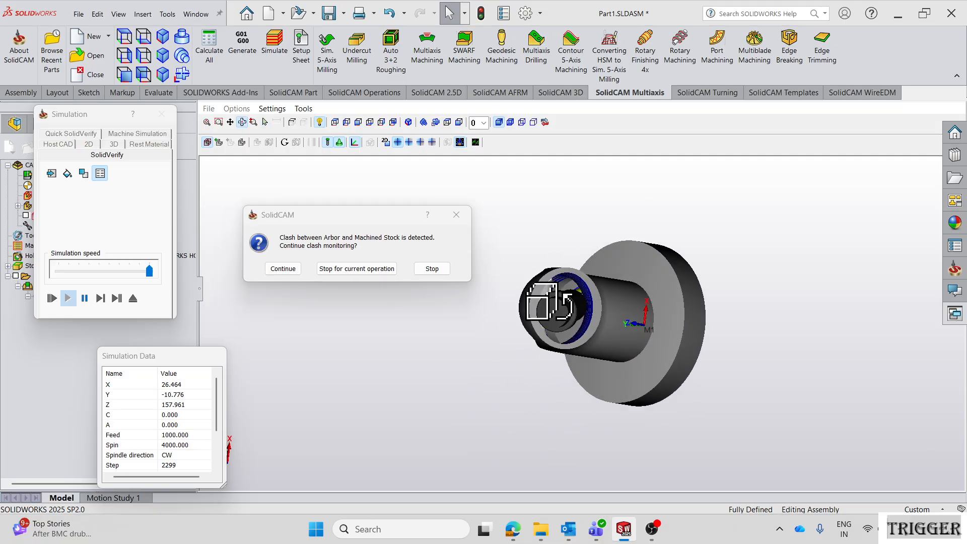
scroll(549, 301, "up", 5)
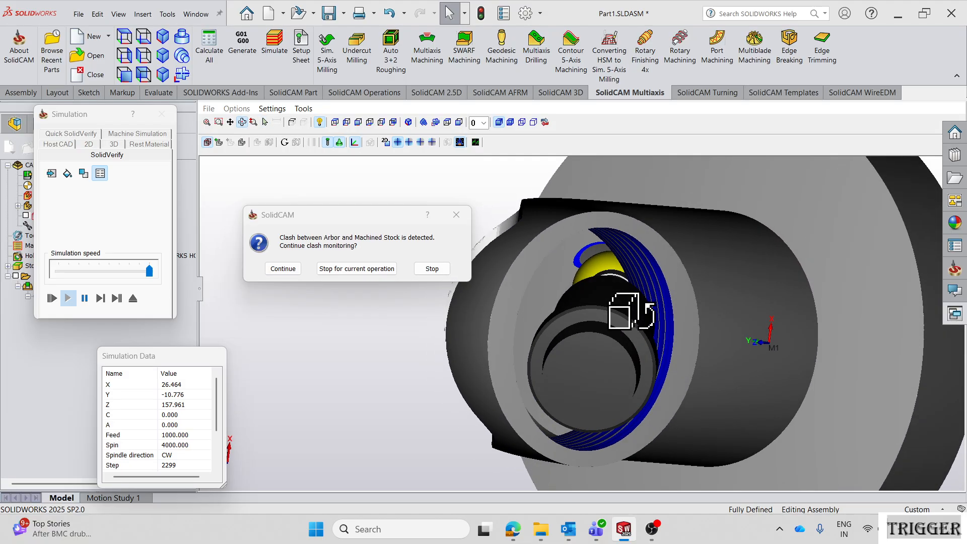
scroll(625, 310, "up", 5)
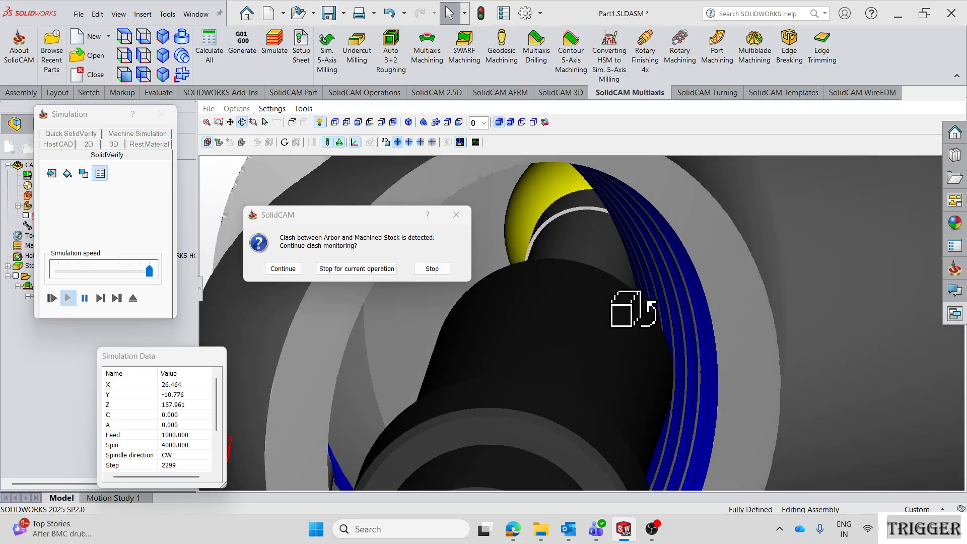
middle_click_drag(625, 310, 563, 359)
scroll(658, 282, "down", 5)
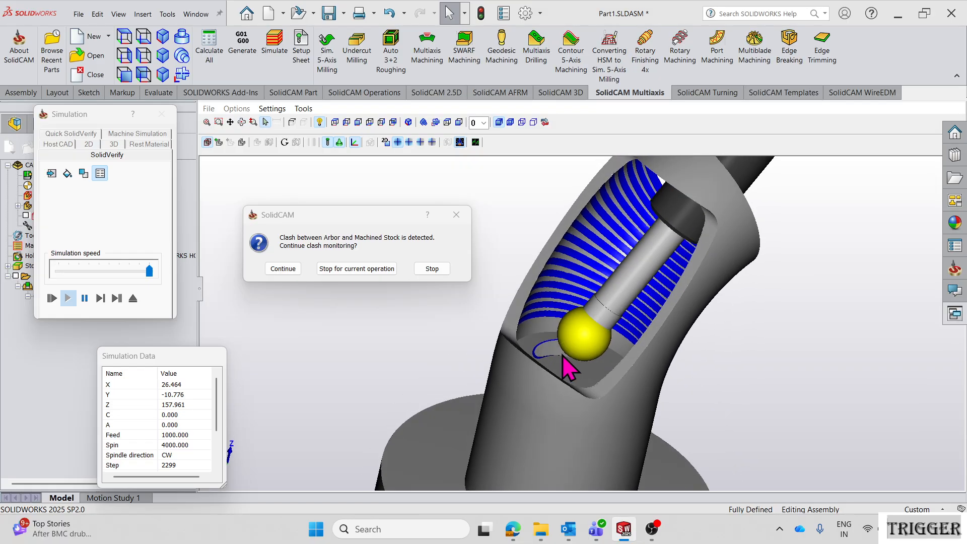
Step: Stop clash monitoring, let the simulation run on, and exit it back to the operation settings
left_click(439, 273)
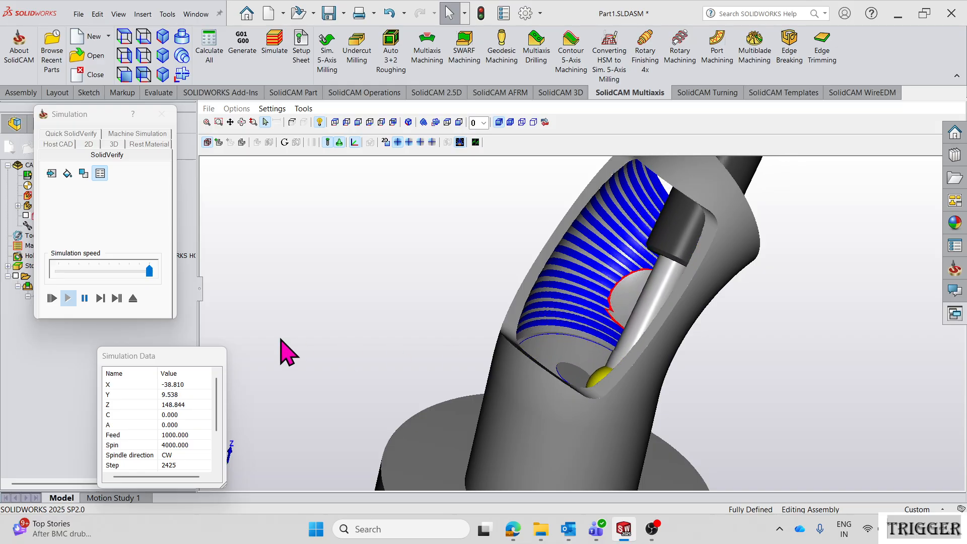
left_click(106, 301)
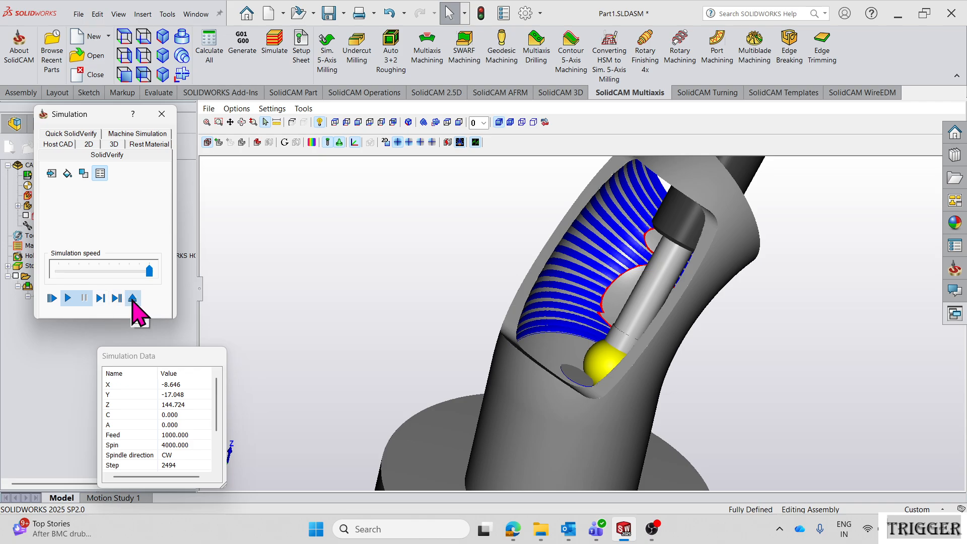
left_click(133, 298)
Step: Enable gouge checking against check surfaces instead of drive surfaces, defining the flat floor face inside the elbow as check surface
middle_click_drag(562, 309, 588, 324)
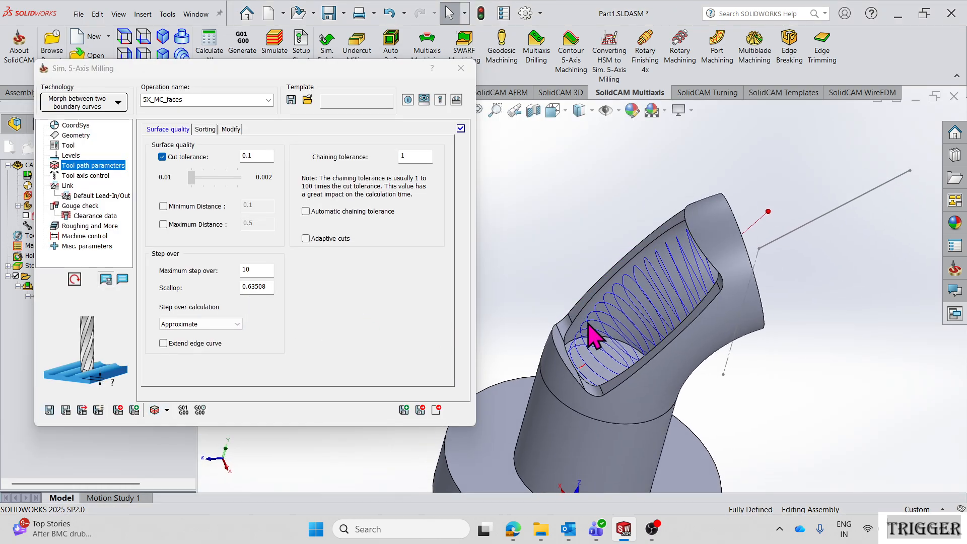
left_click(83, 206)
left_click(157, 143)
left_click(315, 190)
left_click(363, 228)
left_click(379, 233)
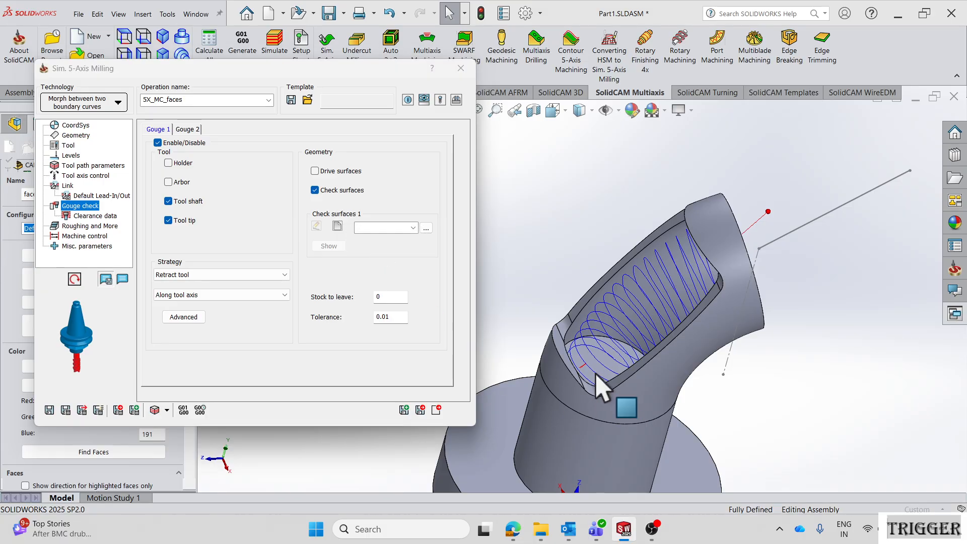
left_click(588, 384)
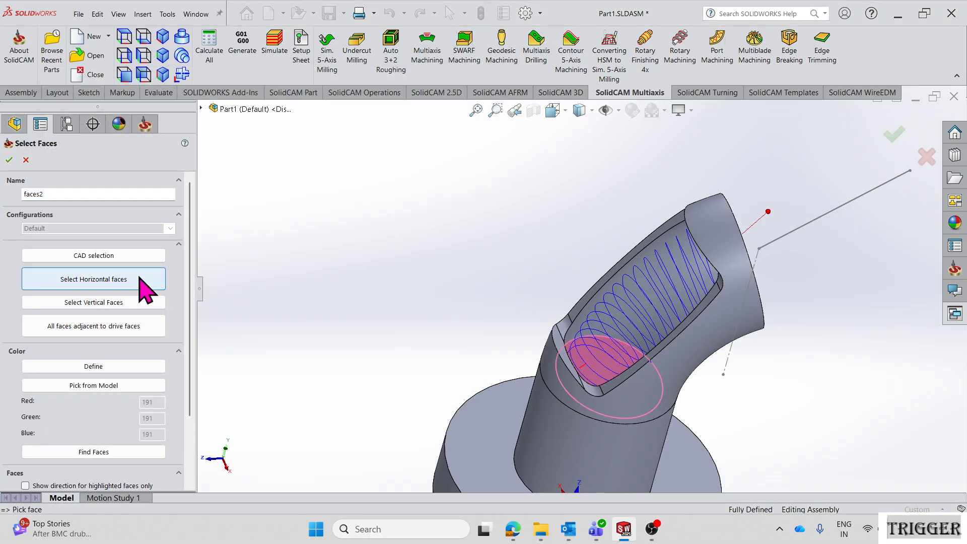
left_click(9, 160)
Step: Set the Gouge 1 strategy to Trim and relink toolpath, save and calculate the operation, and inspect the toolpath
left_click(215, 276)
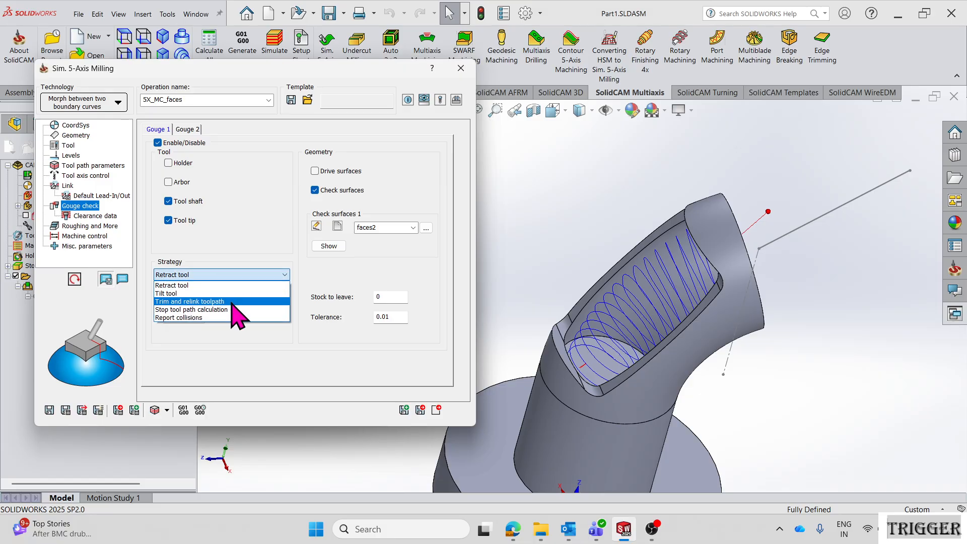
left_click(240, 302)
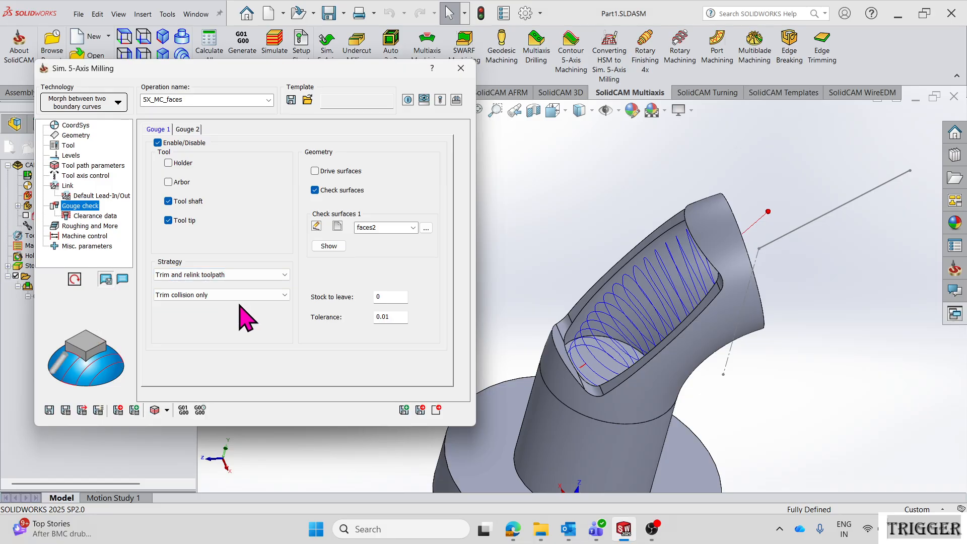
left_click(66, 410)
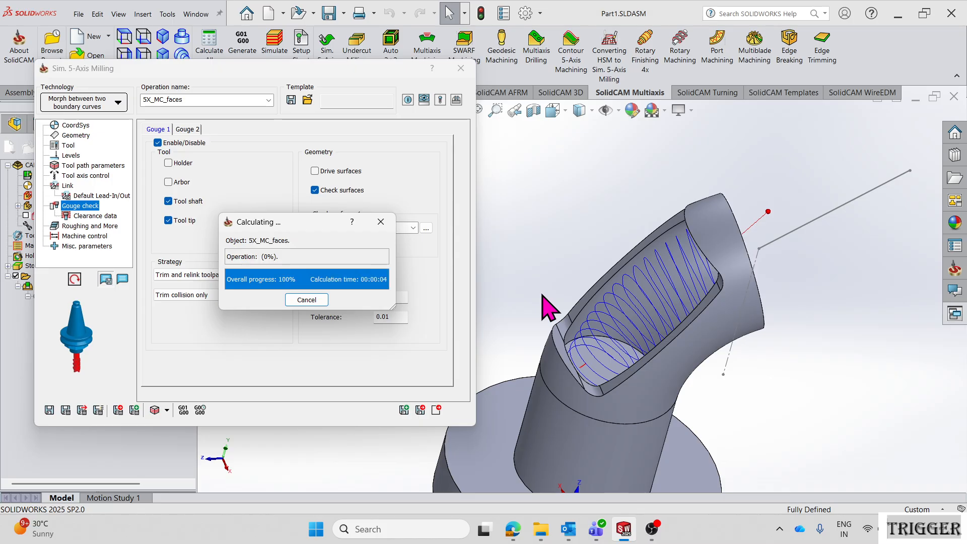
mouse_move(770, 309)
middle_mouse_down()
mouse_move(745, 398)
mouse_move(755, 400)
mouse_move(743, 347)
mouse_move(748, 328)
mouse_move(767, 312)
mouse_move(783, 326)
mouse_move(761, 325)
middle_mouse_up()
scroll(680, 327, "down", 4)
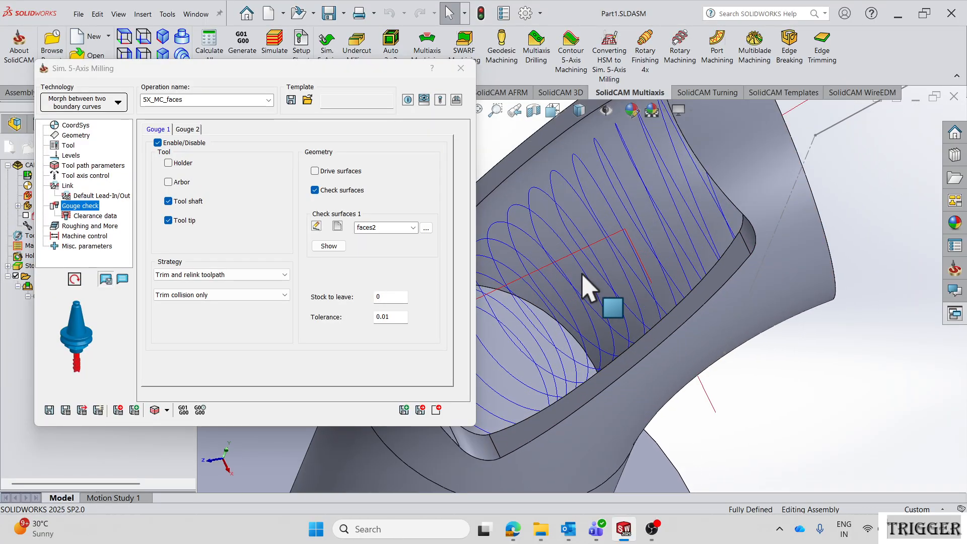
scroll(759, 356, "up", 5)
middle_click_drag(686, 308, 657, 285)
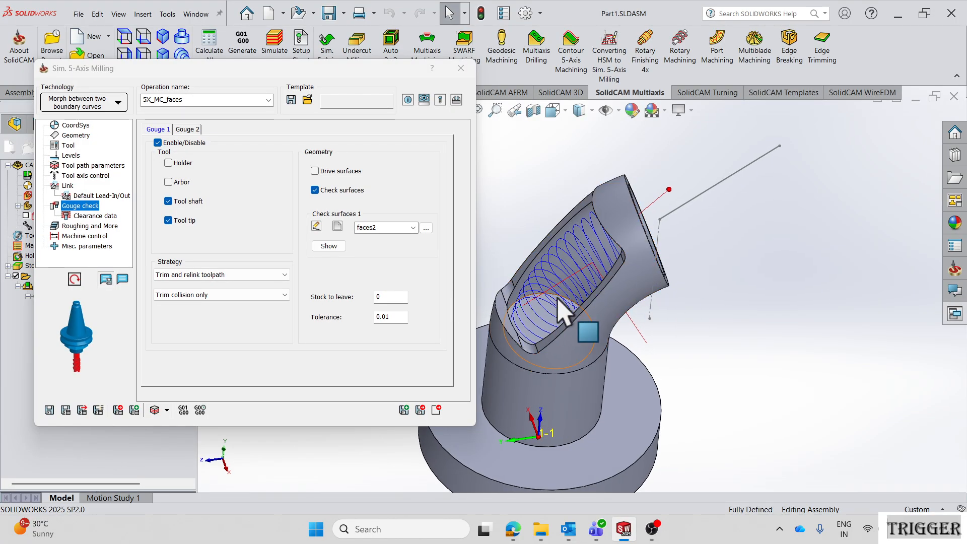
scroll(578, 319, "up", 2)
scroll(535, 292, "down", 3)
Step: Set the last exit to Back to clearance through tube center, recalculate the operation, and inspect the retract path
left_click(67, 186)
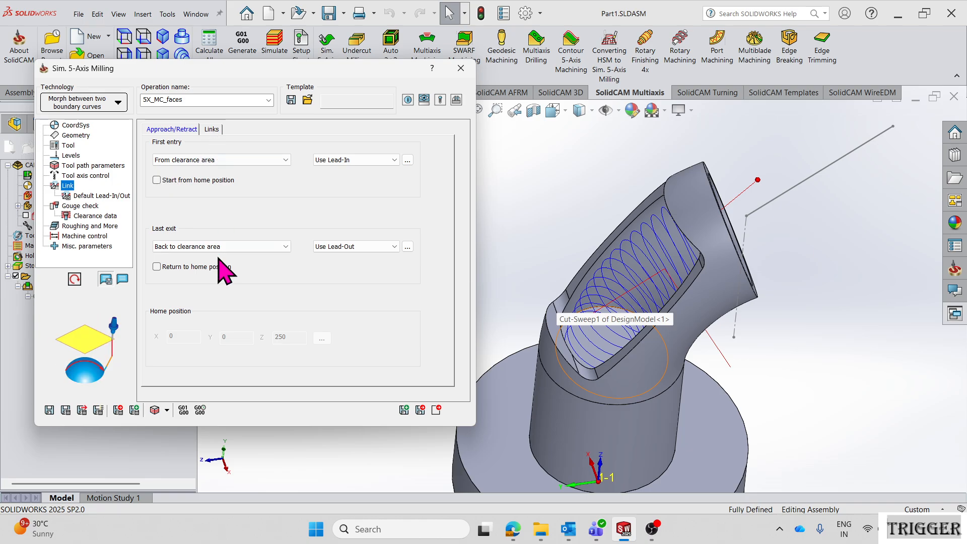
left_click(250, 246)
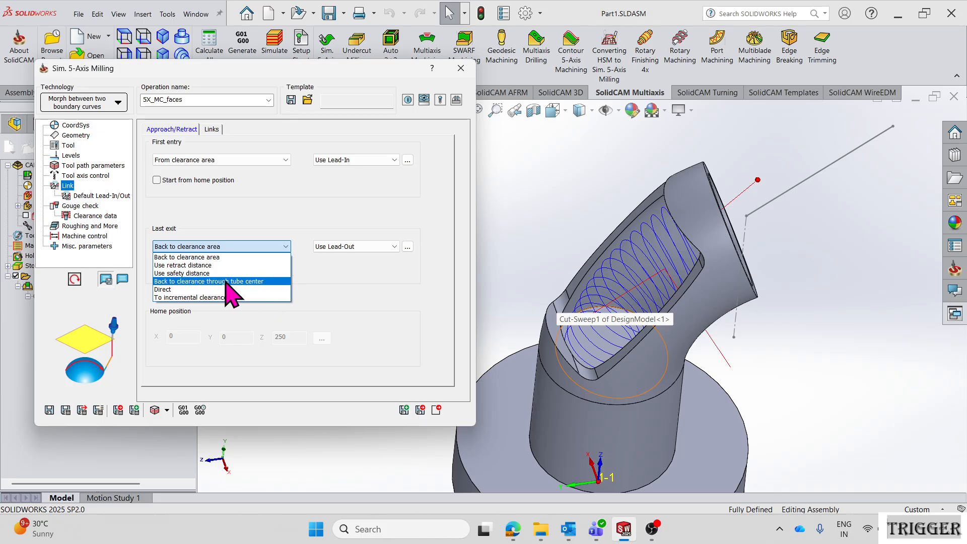
left_click(247, 282)
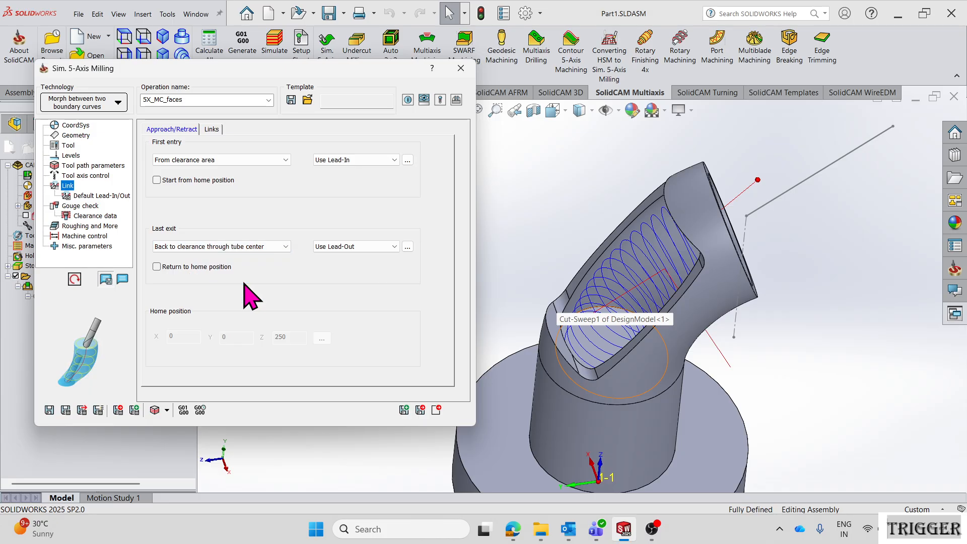
left_click(65, 410)
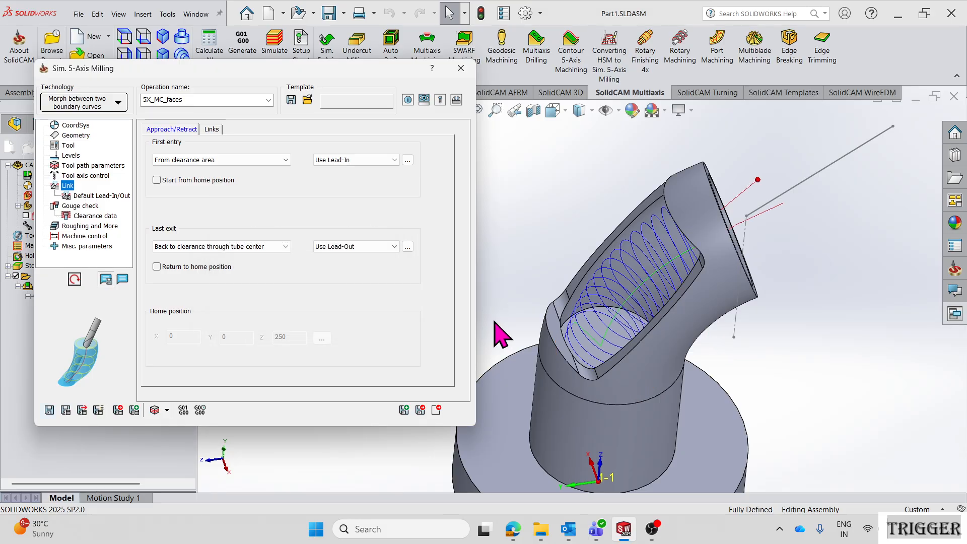
middle_click_drag(805, 280, 641, 358)
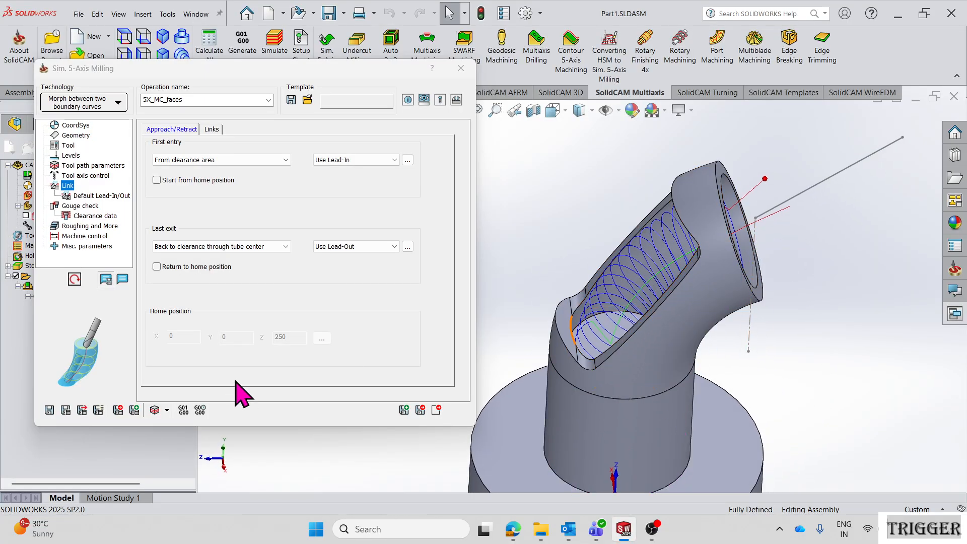
Step: Open the Machine Simulation of the operation, hide the machine housing, and bring the tool and bent tube into view
left_click(154, 411)
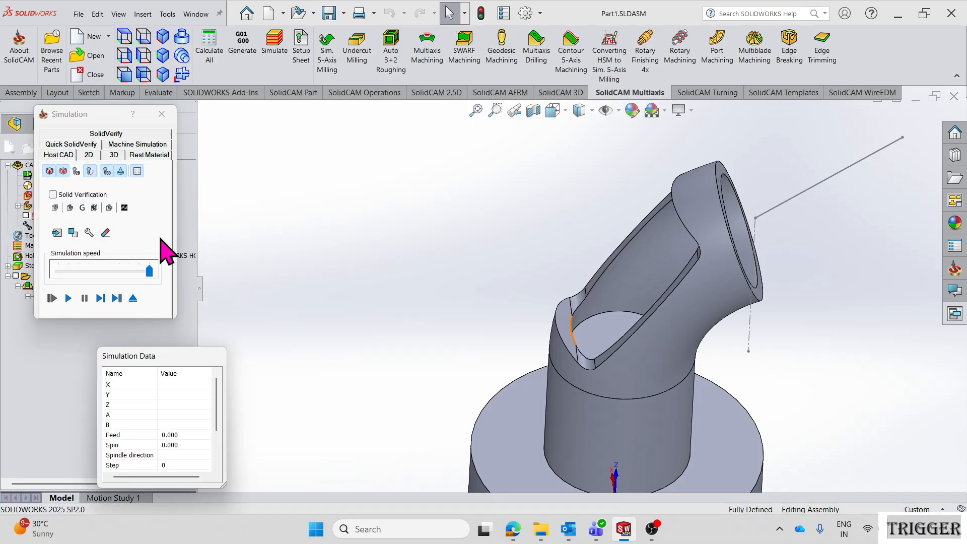
left_click(139, 145)
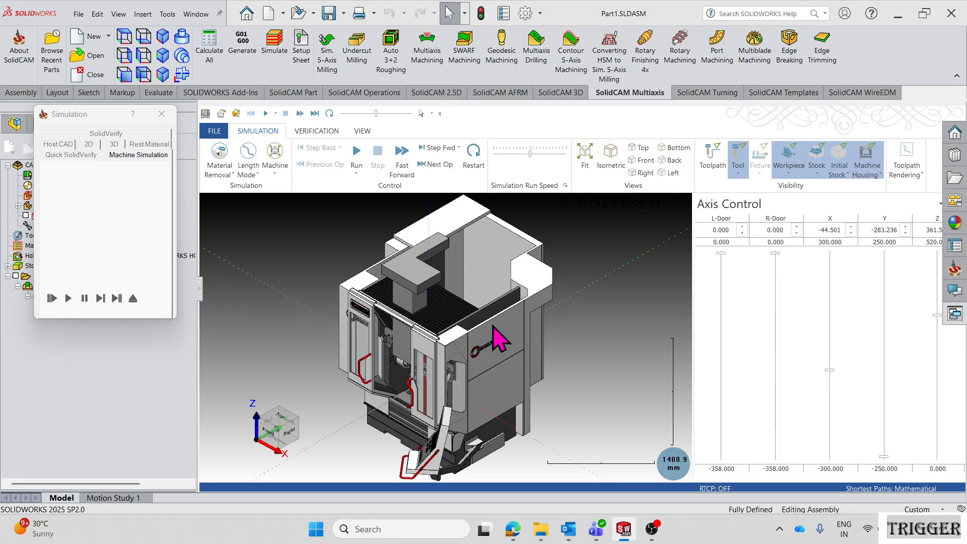
left_click(880, 175)
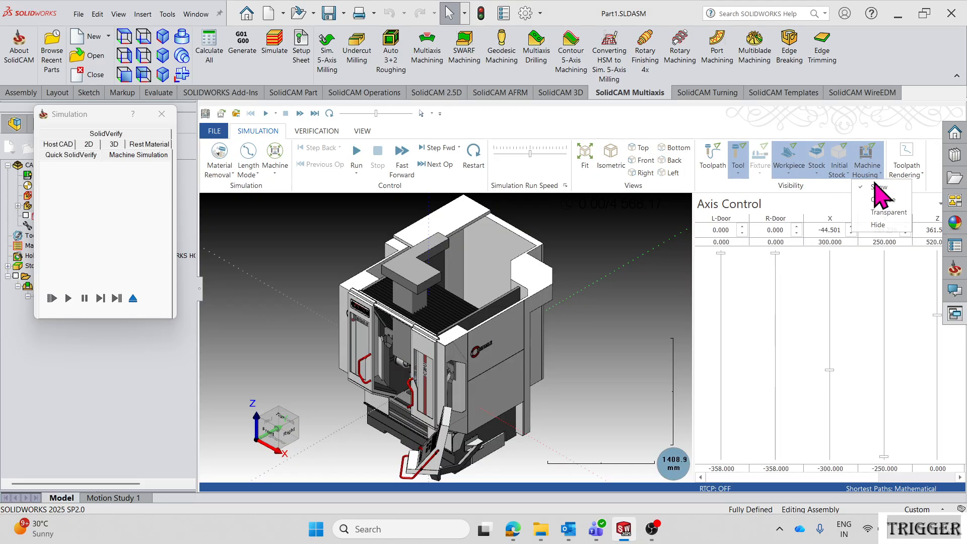
left_click(879, 225)
scroll(421, 394, "up", 5)
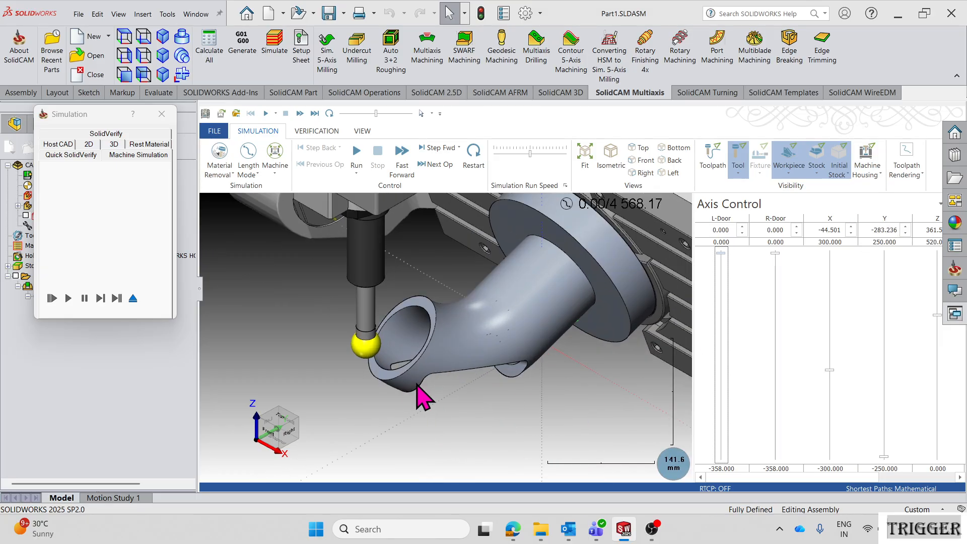
middle_click_drag(467, 344, 575, 319)
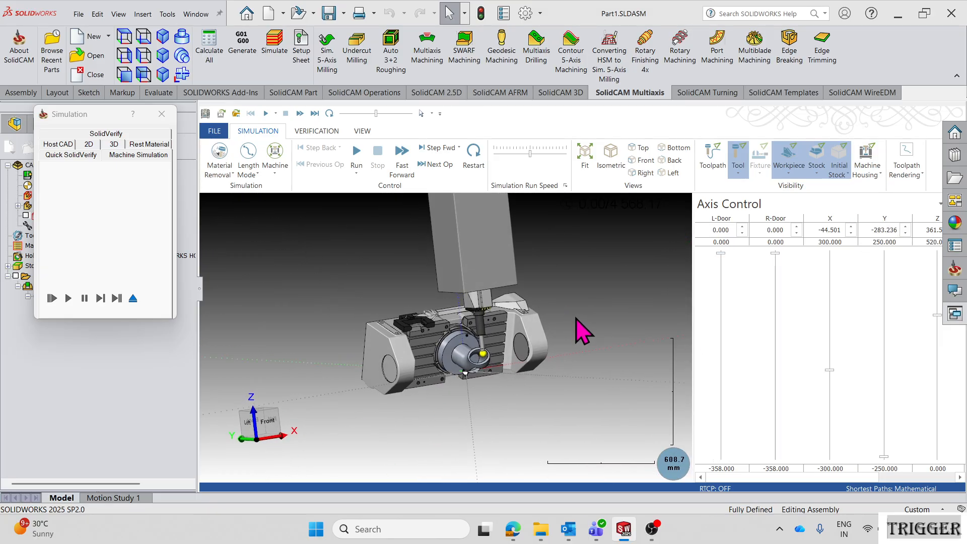
Step: Run the machine simulation and examine the tool and table motion as the ball tool enters the tube
left_click(357, 153)
scroll(488, 373, "up", 3)
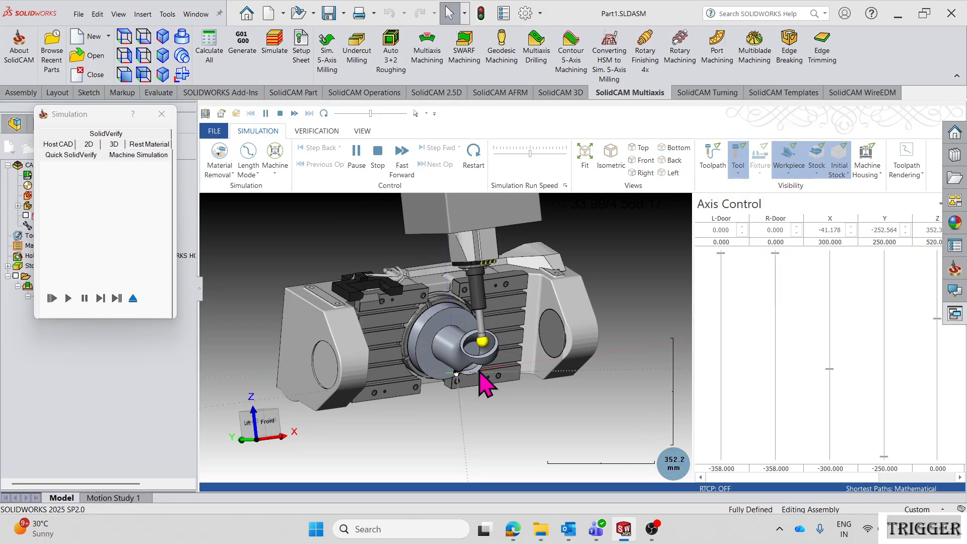
scroll(475, 348, "down", 3)
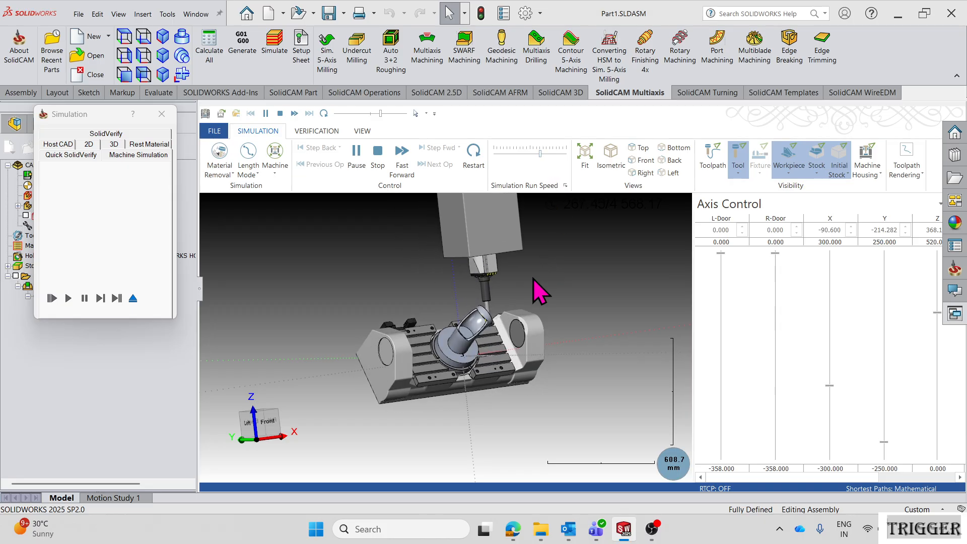
scroll(481, 346, "up", 5)
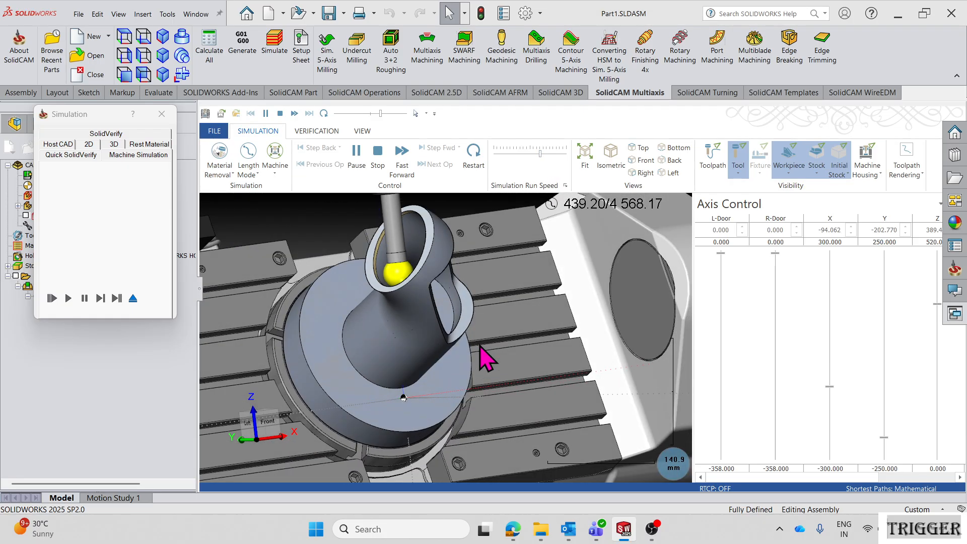
scroll(485, 361, "down", 3)
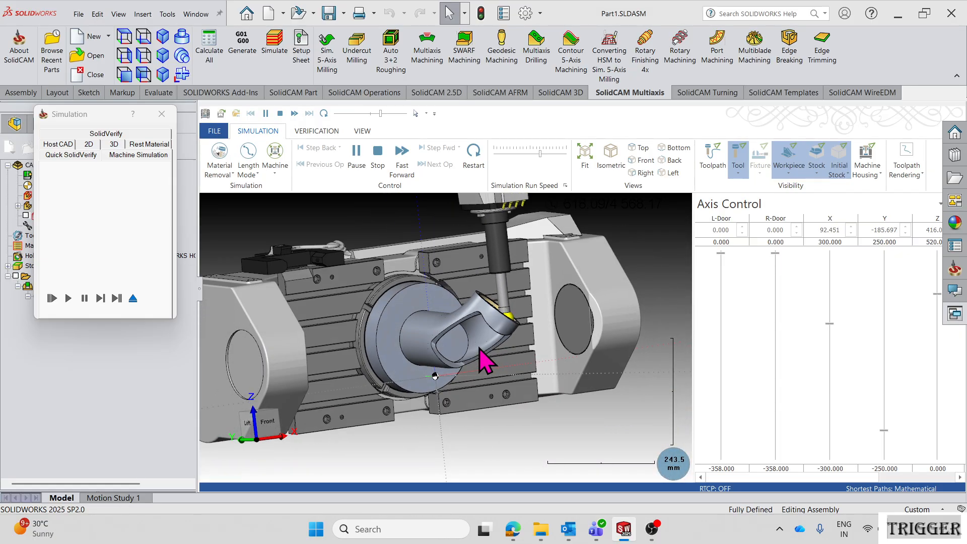
Step: Show the toolpath in the running machine simulation and examine the cutting passes inside the tube
left_click(712, 160)
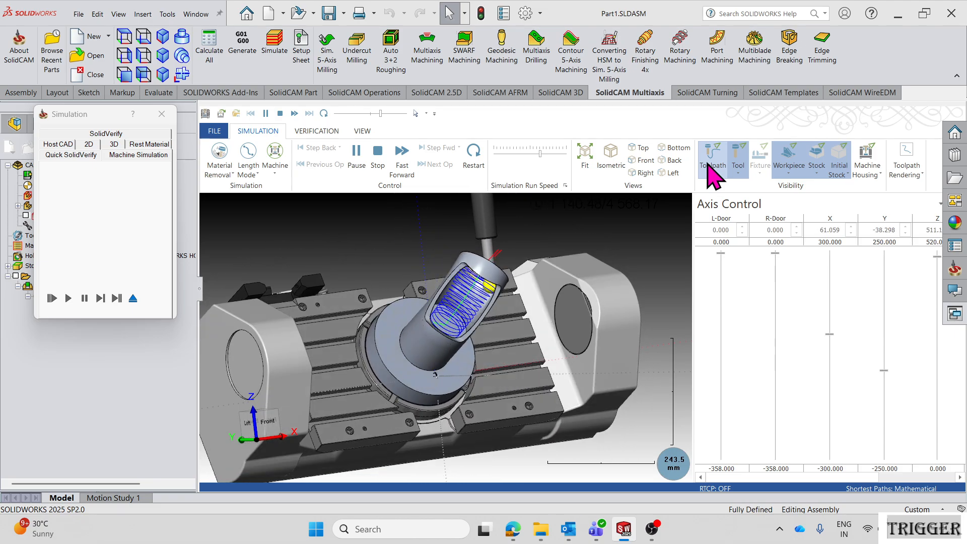
scroll(497, 362, "down", 5)
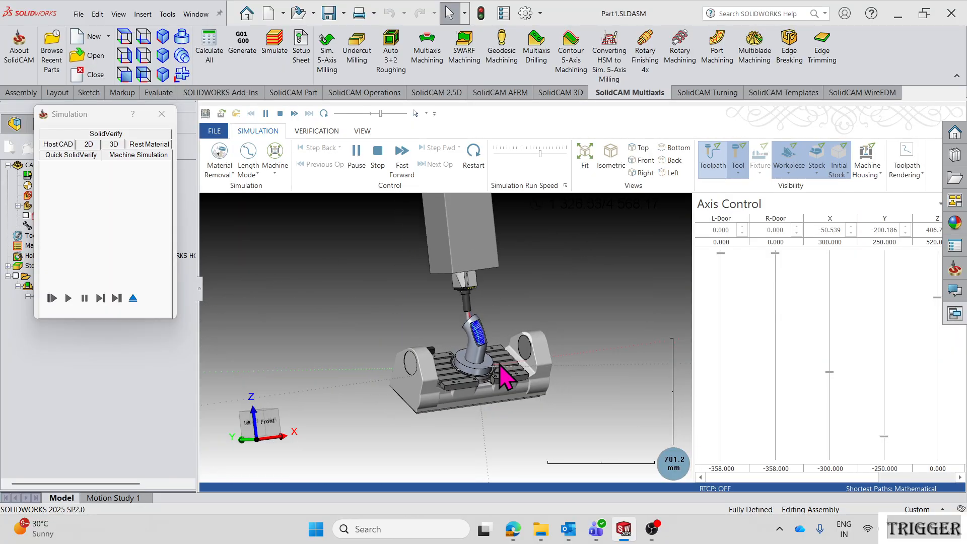
scroll(499, 355, "up", 6)
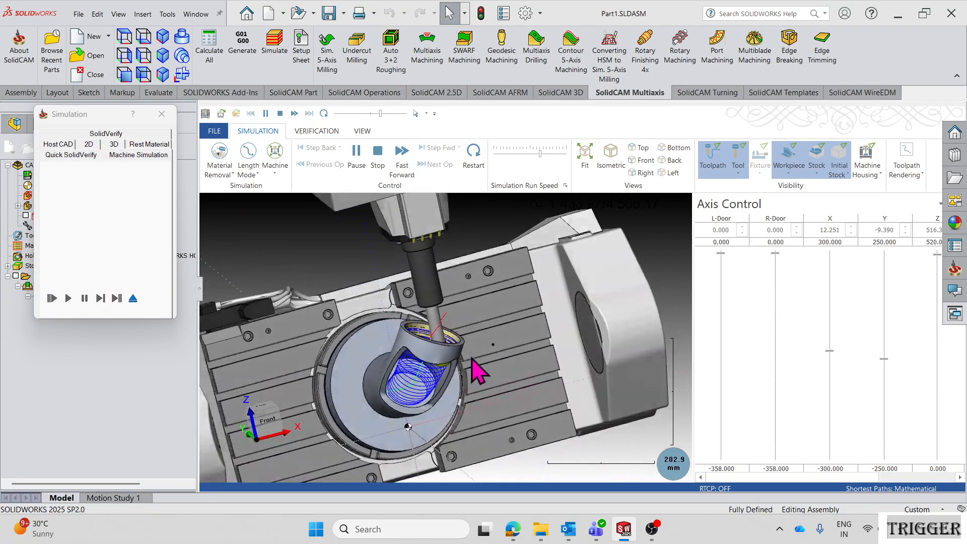
scroll(468, 342, "down", 6)
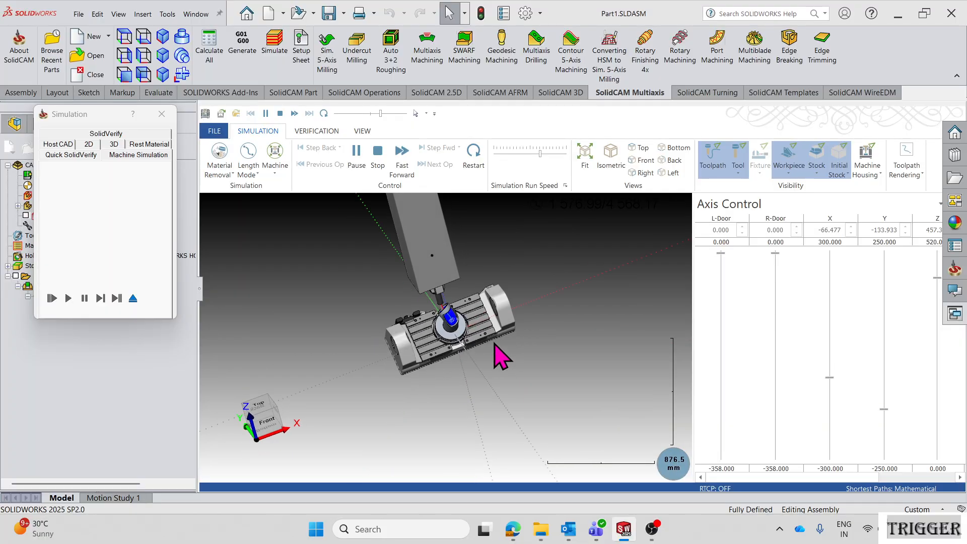
middle_click_drag(526, 354, 515, 333)
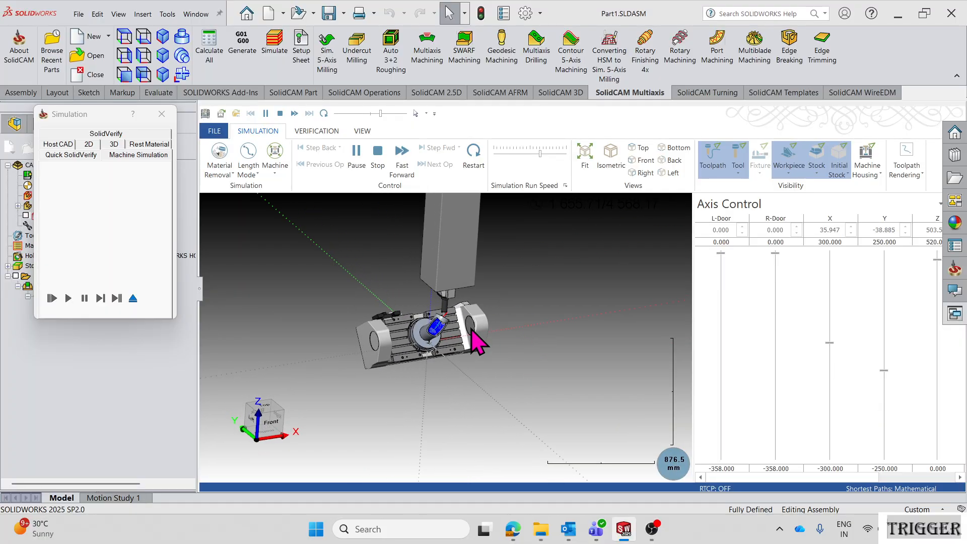
scroll(463, 329, "up", 6)
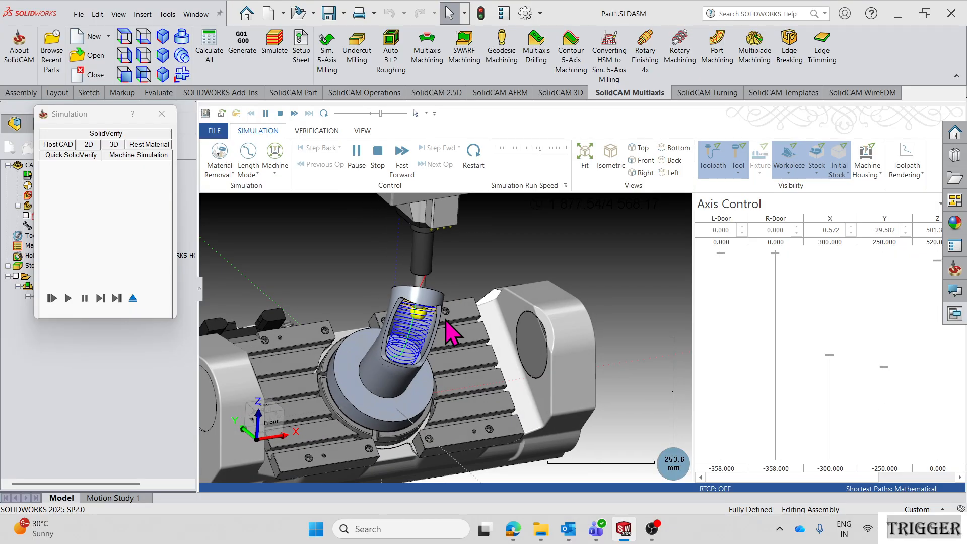
Step: Adjust the simulation run speed up and down to follow the deeper passes inside the tube
left_click_drag(540, 154, 547, 153)
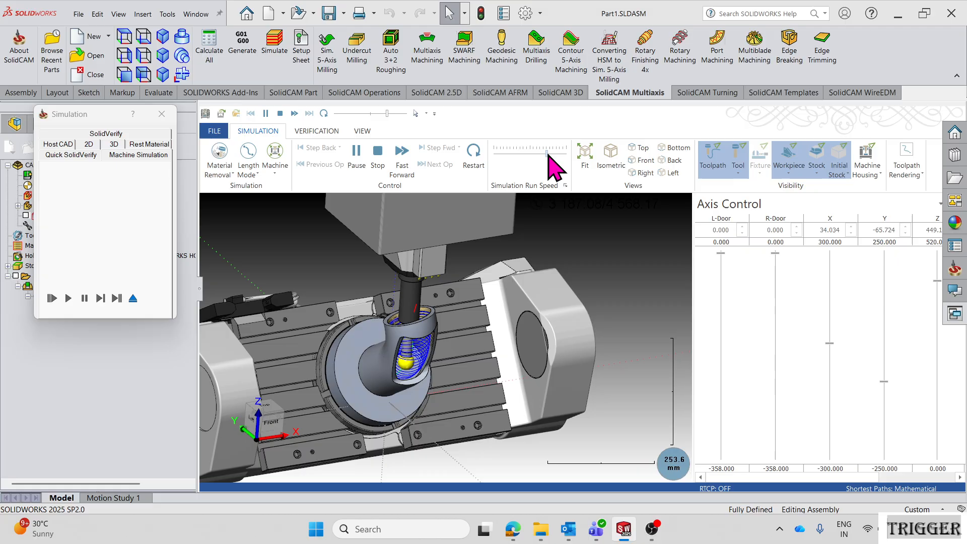
left_click_drag(548, 155, 547, 157)
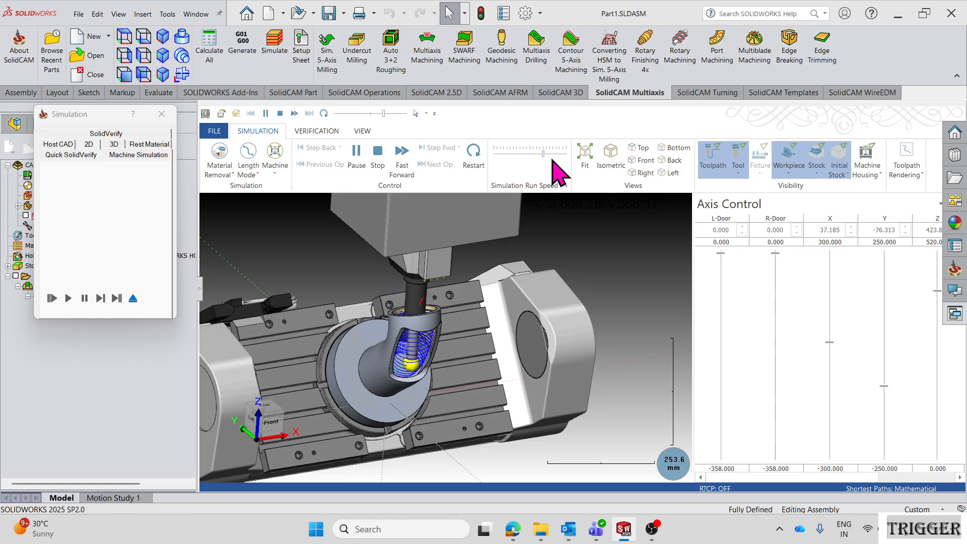
left_click(540, 153)
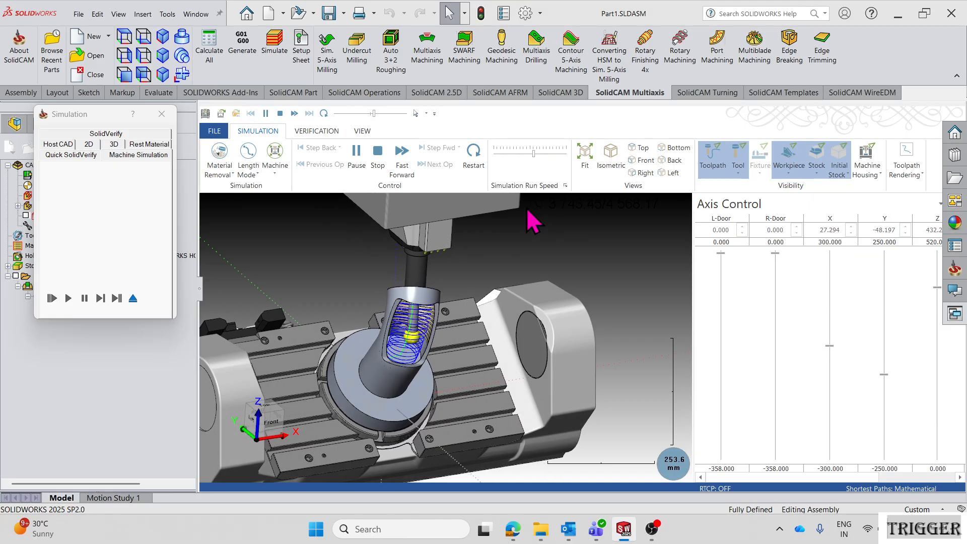
left_click(545, 153)
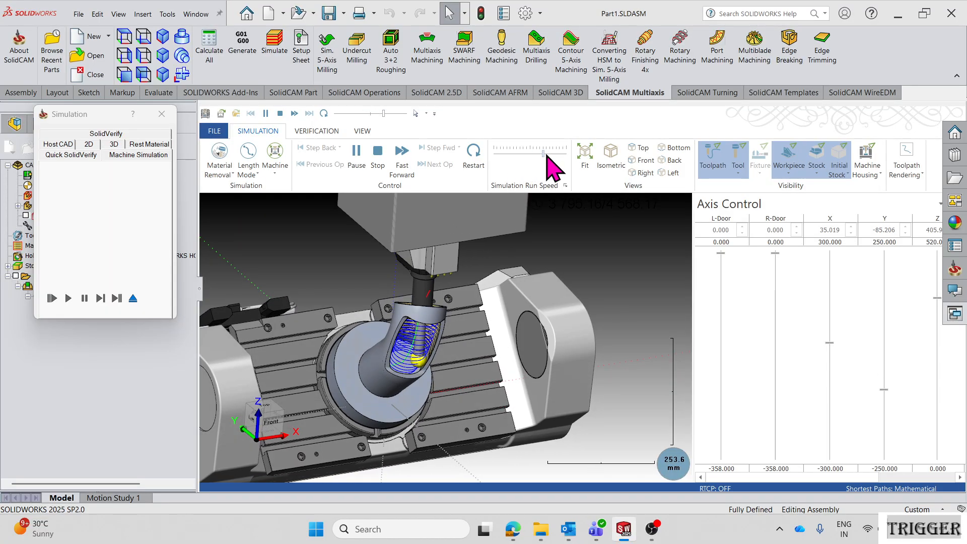
left_click(535, 159)
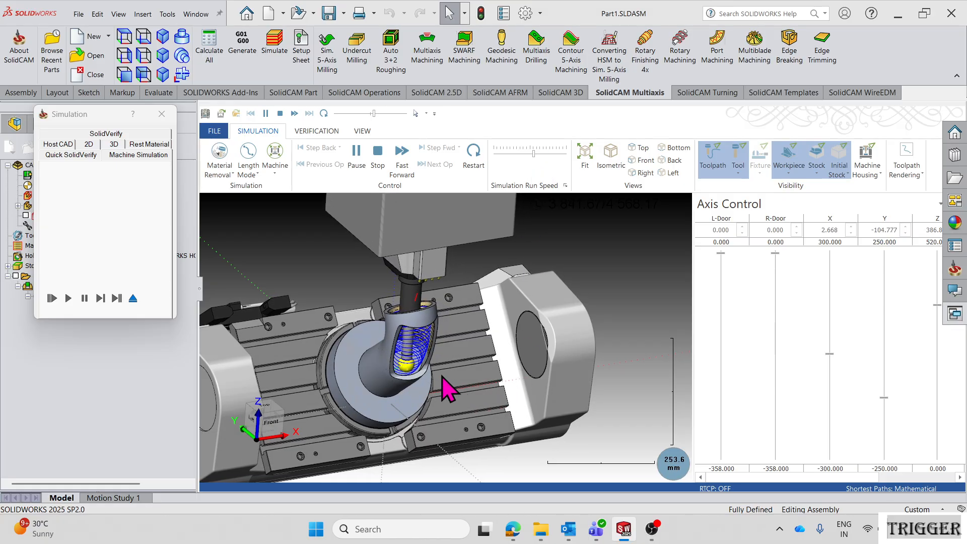
Step: Examine the final passes near the tube floor and the tool's retract through the tube center until the simulation ends
scroll(410, 360, "up", 5)
scroll(414, 360, "down", 8)
scroll(443, 347, "up", 6)
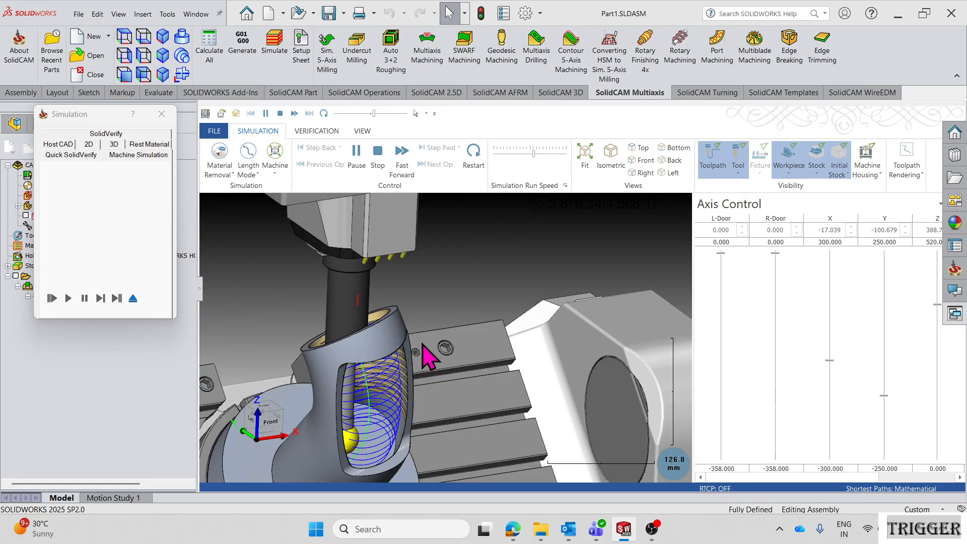
scroll(383, 394, "down", 6)
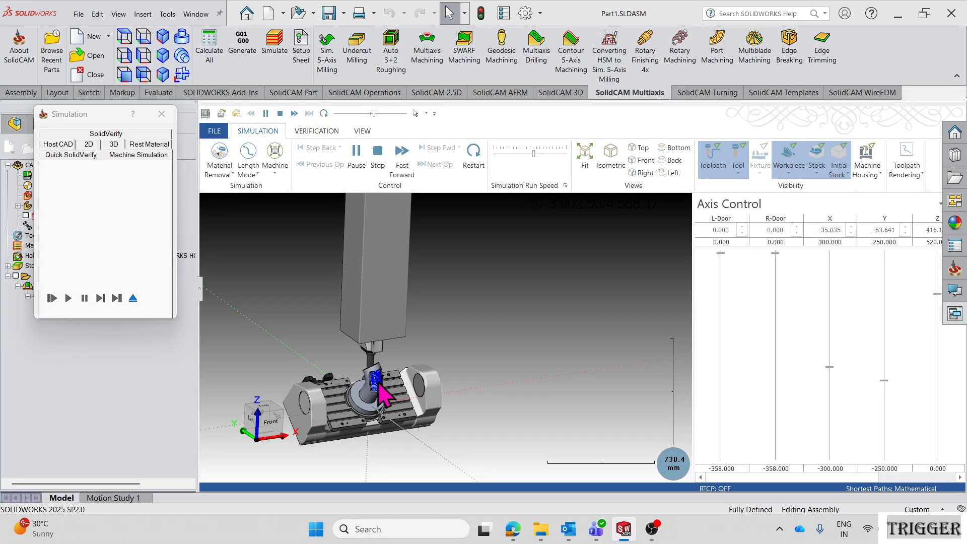
scroll(379, 384, "up", 6)
scroll(379, 384, "down", 5)
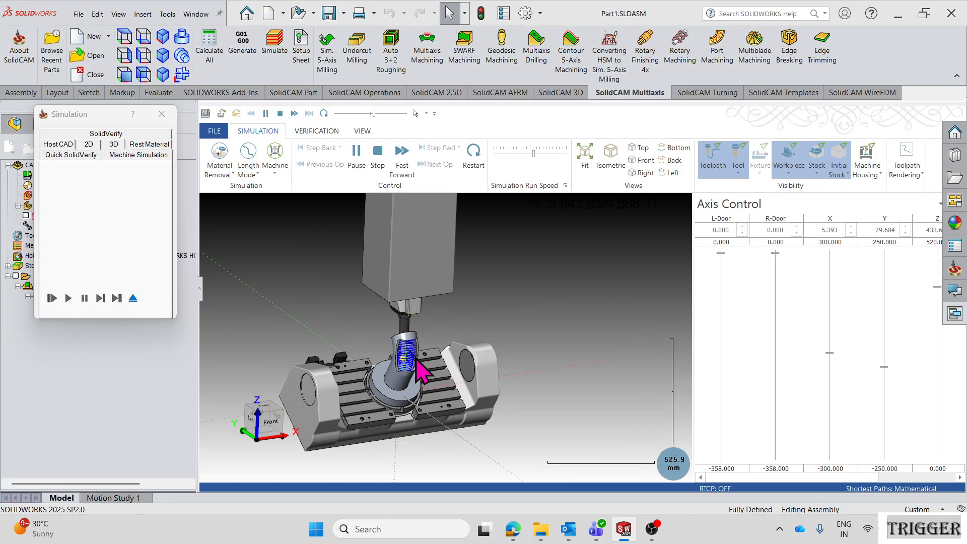
scroll(401, 377, "up", 1)
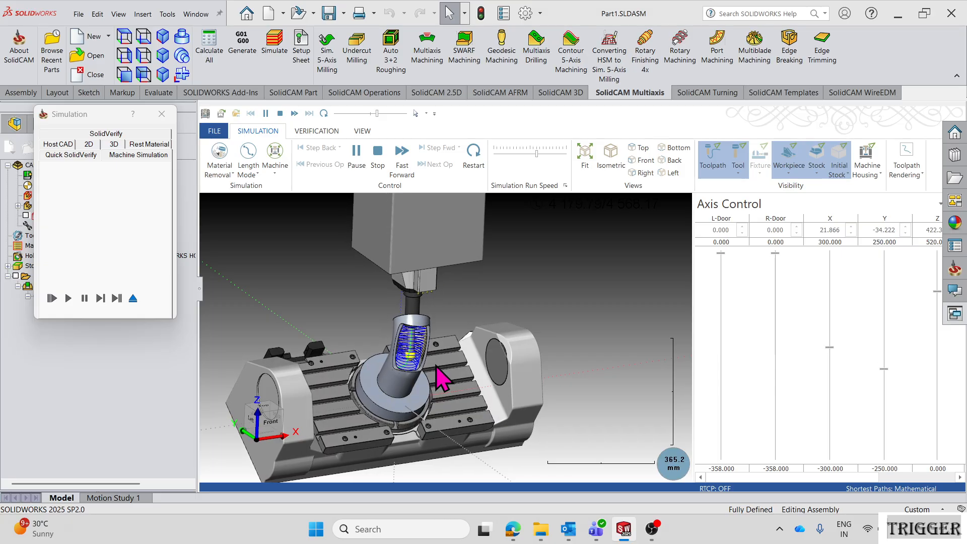
scroll(372, 375, "up", 5)
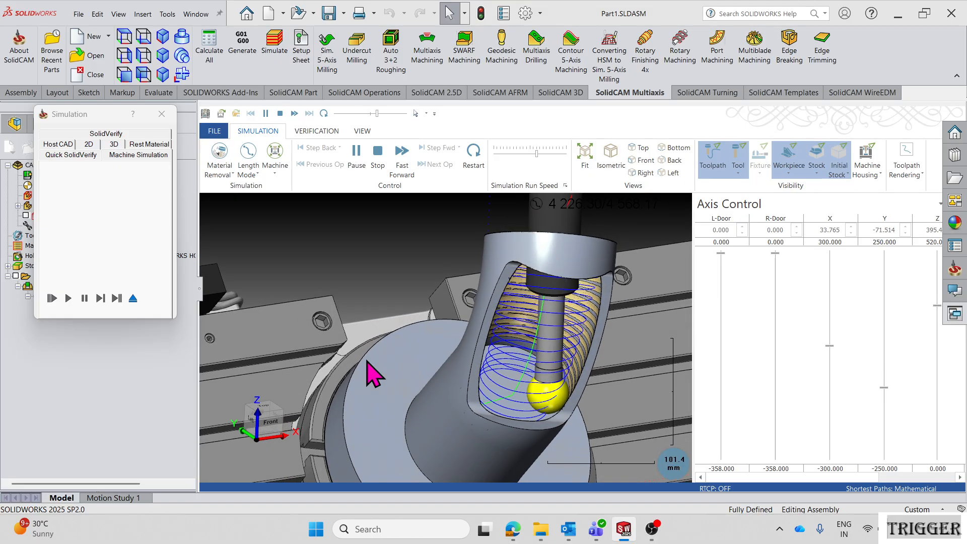
scroll(459, 390, "down", 4)
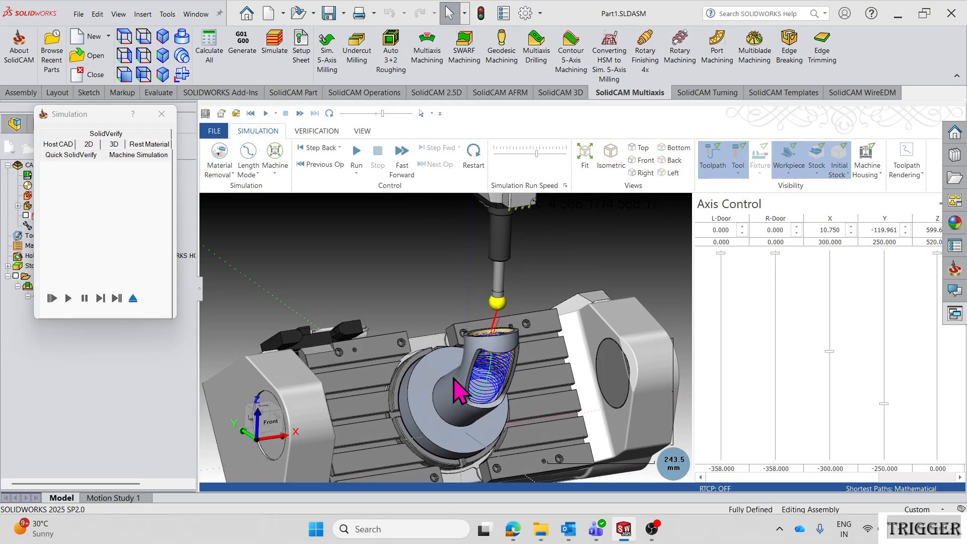
scroll(459, 392, "up", 3)
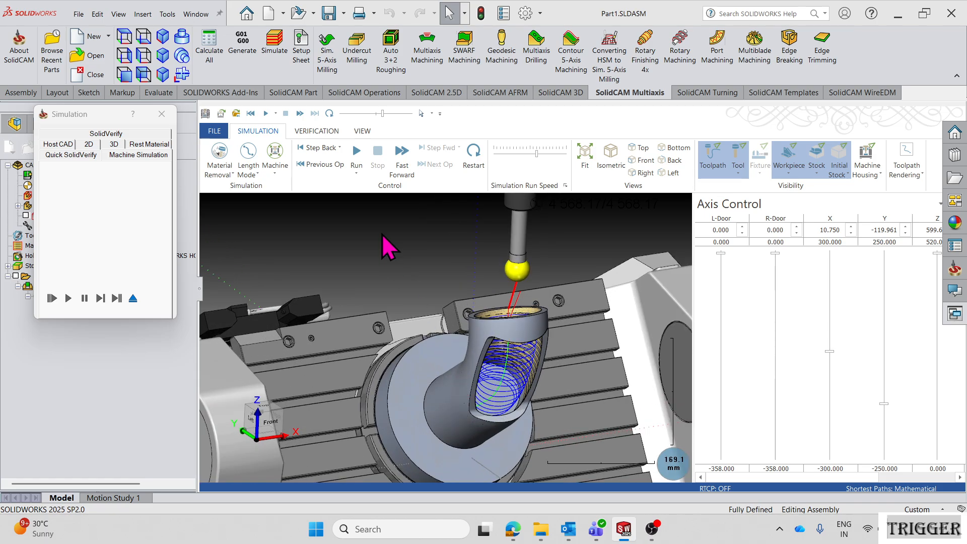
Step: Exit the simulation and the operation settings, and examine the calculated toolpath on the bent tube from several angles
left_click(133, 299)
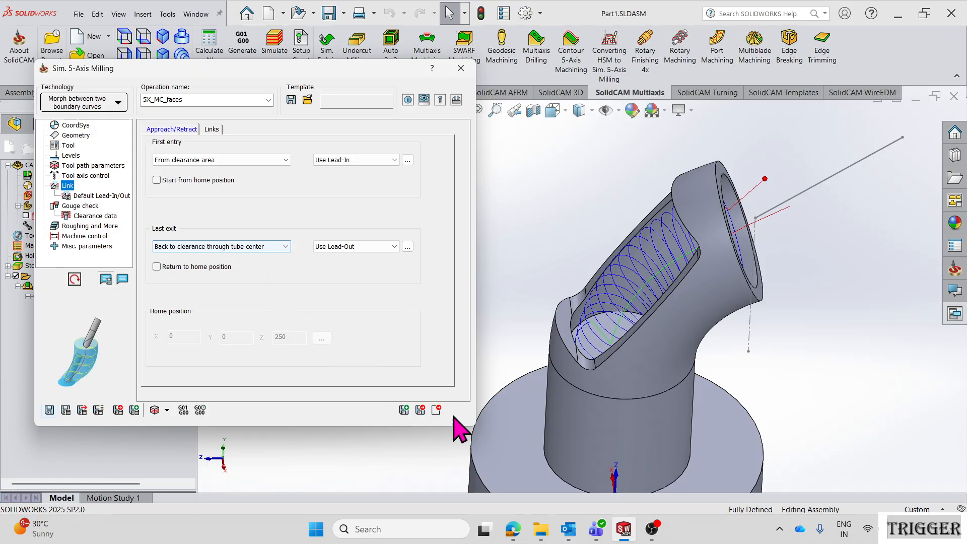
left_click(436, 410)
scroll(583, 289, "up", 4)
scroll(630, 279, "down", 4)
middle_click_drag(639, 292, 613, 325)
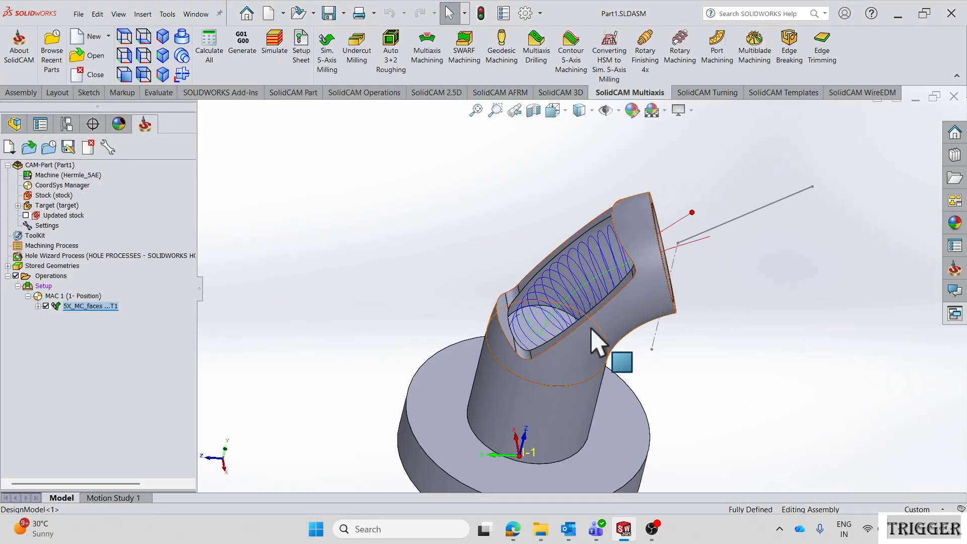
middle_click_drag(708, 254, 606, 317)
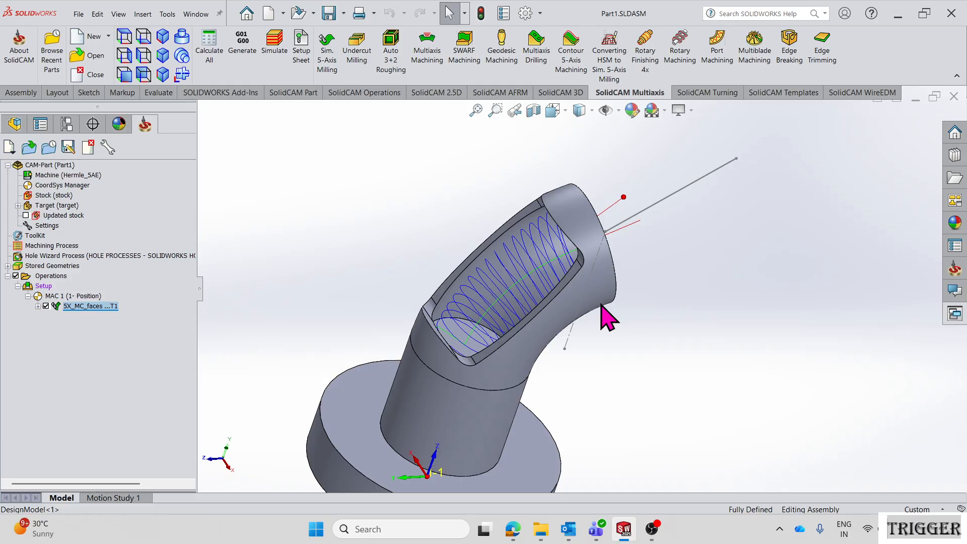
middle_click_drag(601, 305, 491, 297)
scroll(532, 298, "down", 4)
scroll(507, 298, "up", 2)
scroll(507, 301, "down", 3)
scroll(491, 298, "up", 2)
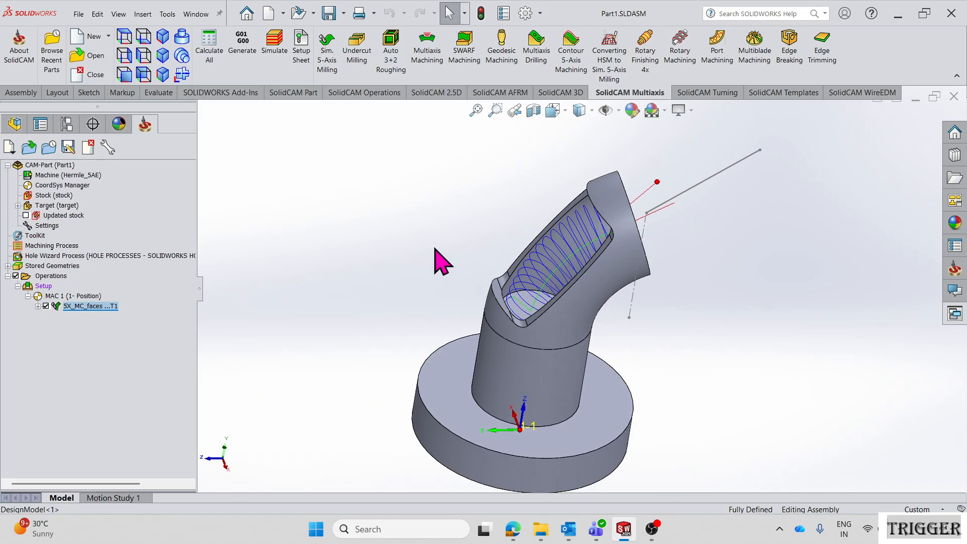
scroll(434, 249, "up", 2)
scroll(587, 317, "down", 2)
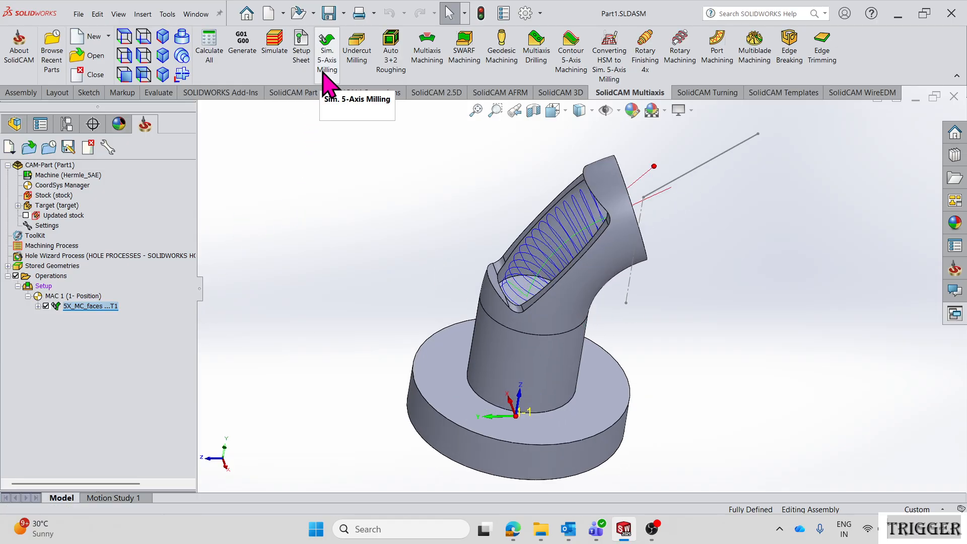
Step: Reopen the 5X_MC_faces operation and show its faces geometry on the model
left_click(94, 175)
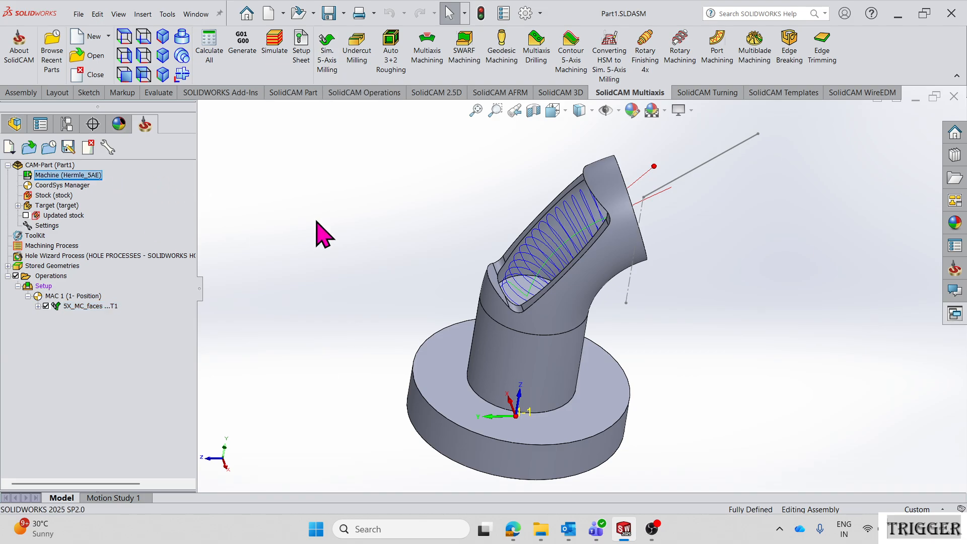
double_click(59, 306)
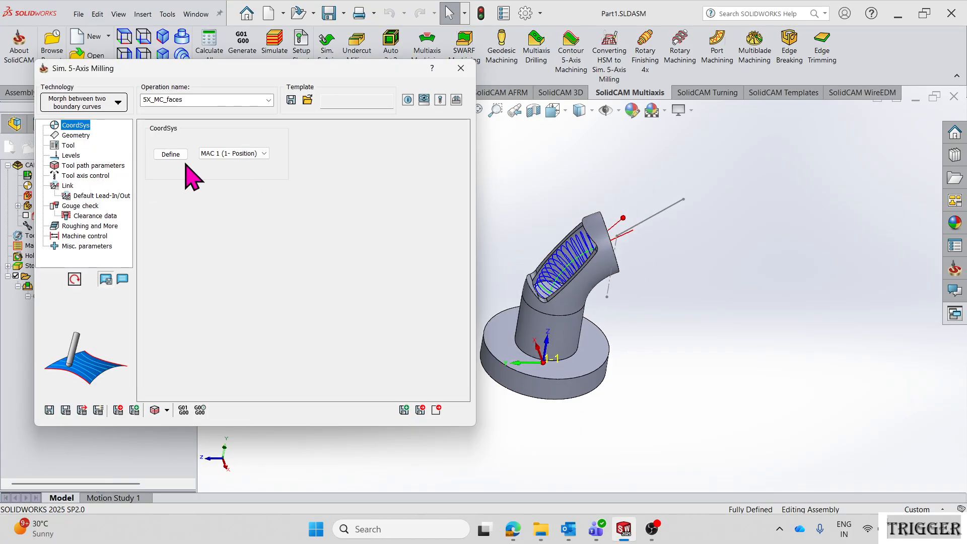
left_click(85, 136)
left_click(174, 192)
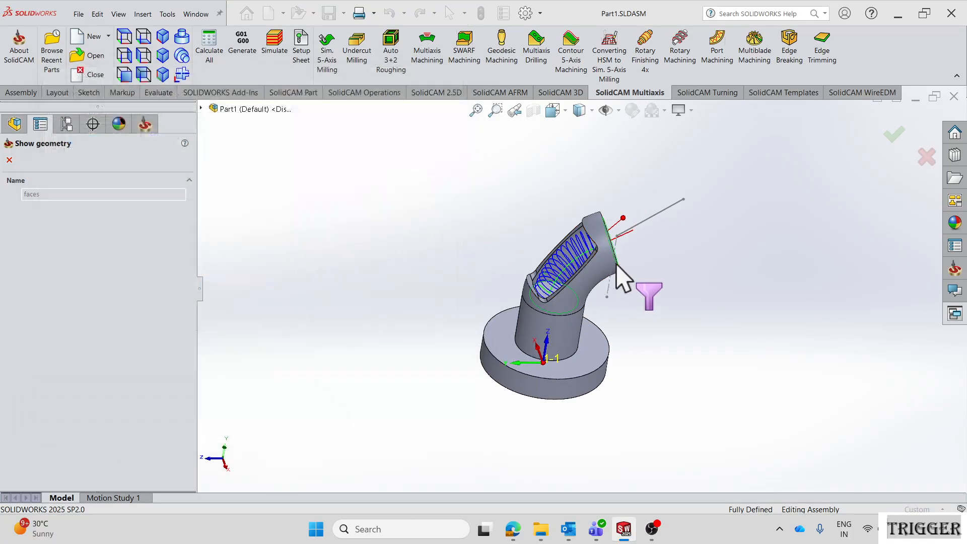
Step: Show the two boundary curves of the morph geometry, at the tube mouth and the tube floor, one after the other
scroll(615, 276, "down", 3)
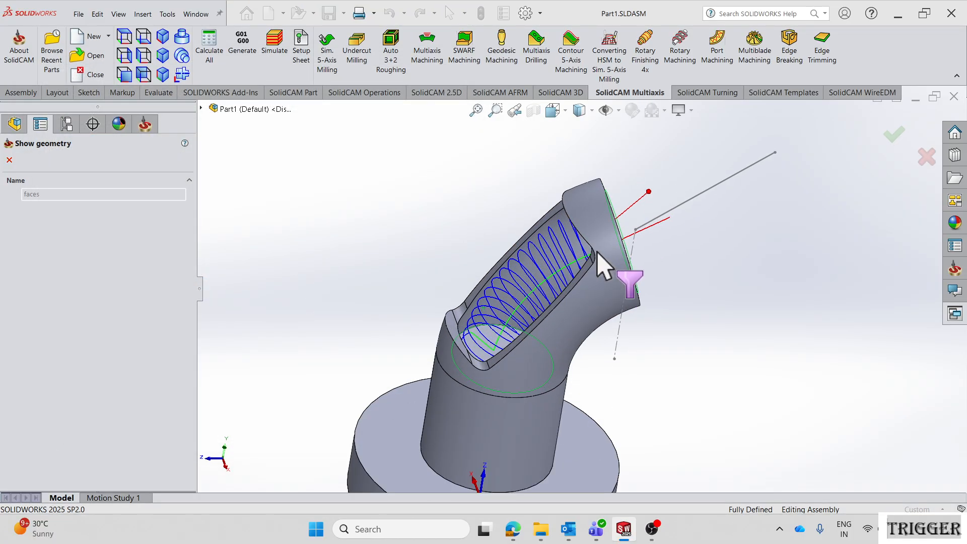
left_click(9, 161)
left_click(179, 253)
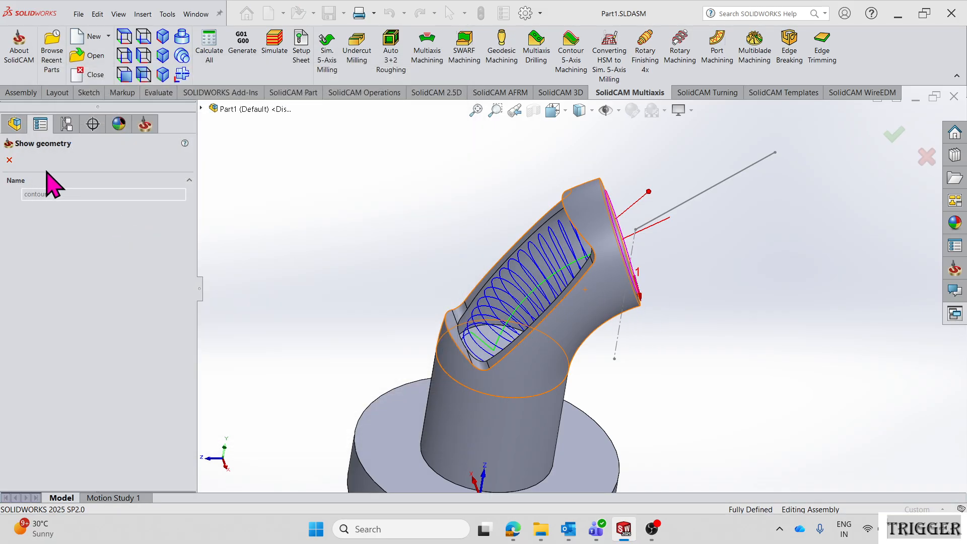
left_click(10, 160)
left_click(184, 305)
middle_click_drag(534, 308, 541, 313)
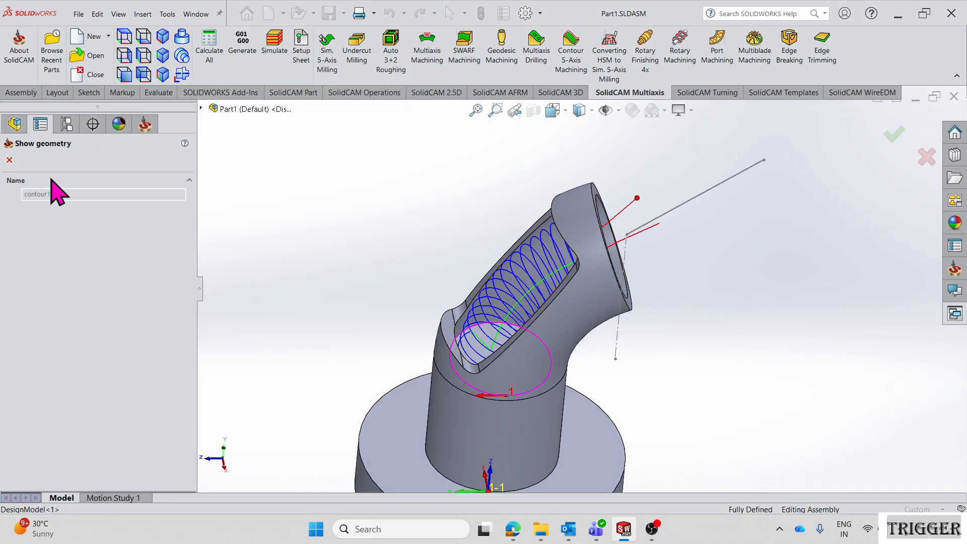
left_click(9, 160)
Step: Review the operation's tool data and the surface quality and sorting settings of its tool path parameters
left_click(68, 145)
scroll(92, 392, "up", 2)
scroll(90, 356, "down", 2)
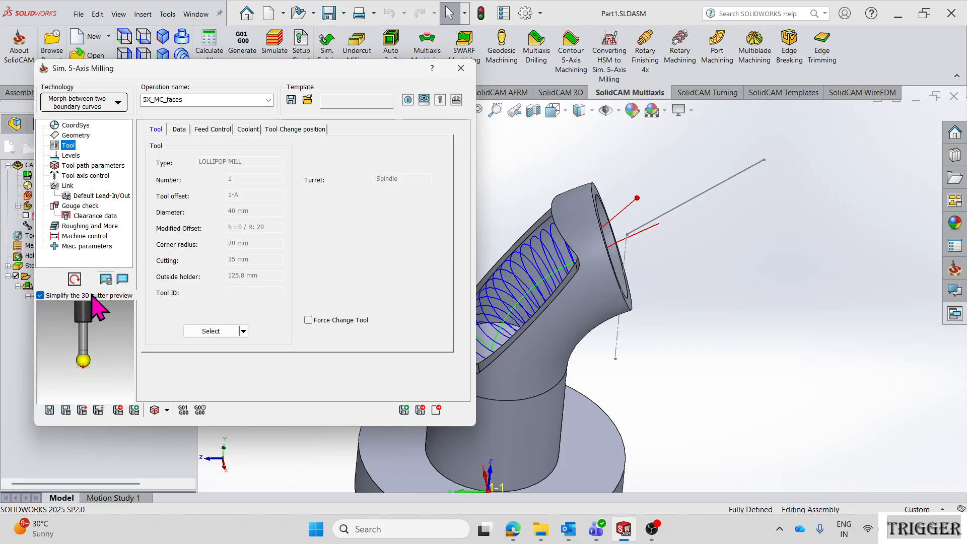
left_click(77, 166)
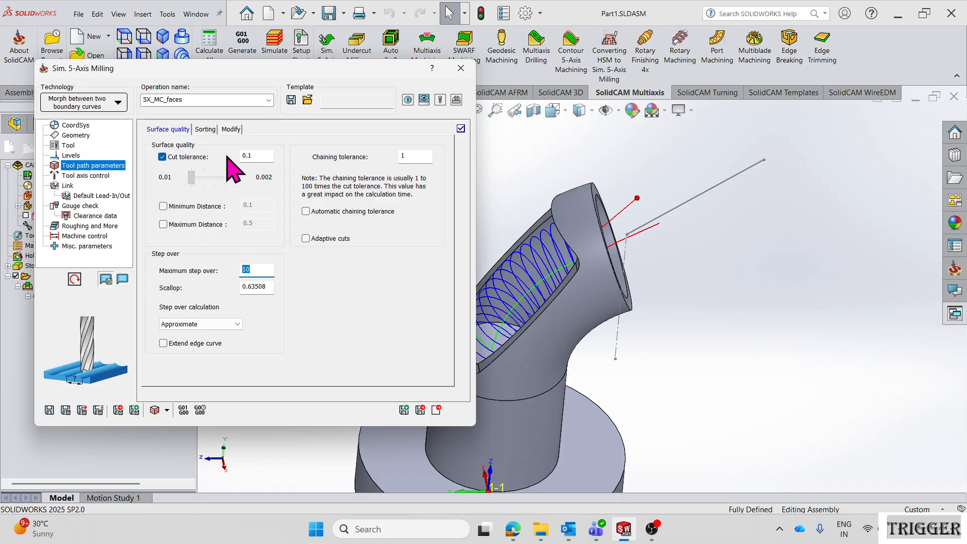
left_click(205, 130)
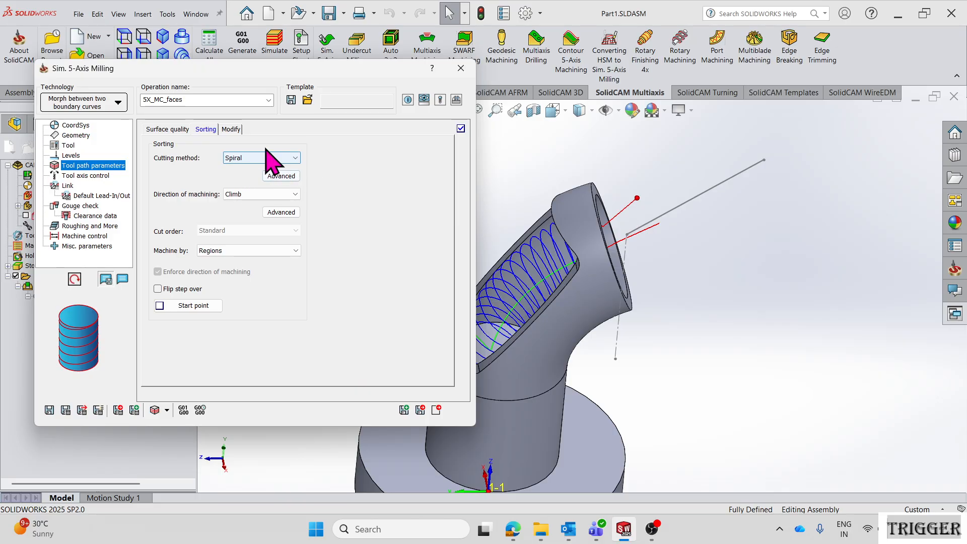
Step: Review the tool axis direction and tilt curve settings, and the link's first entry and last exit options
left_click(95, 176)
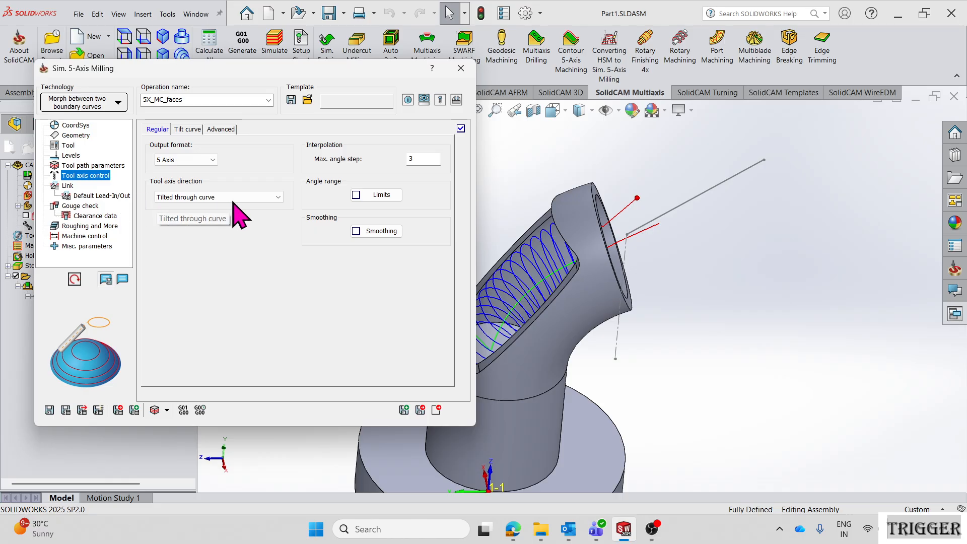
left_click(196, 130)
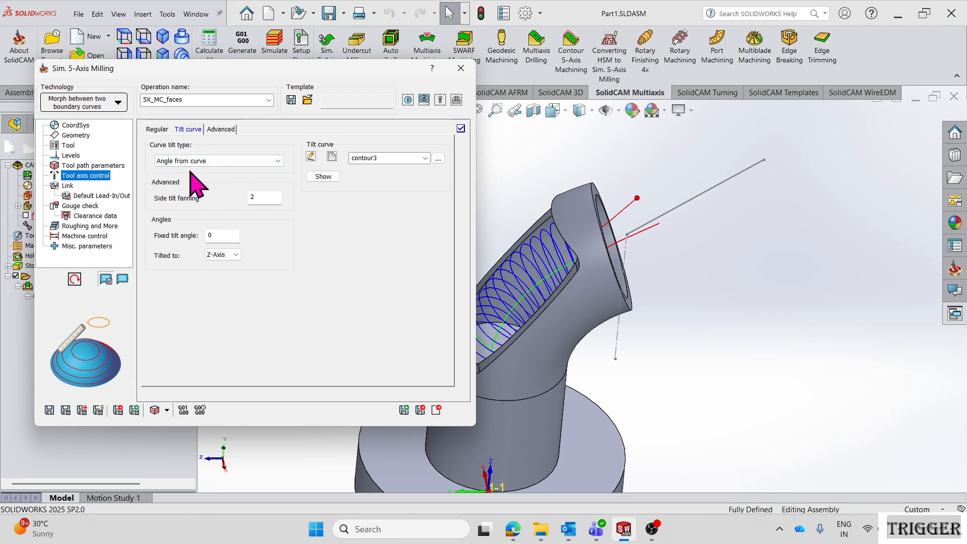
scroll(579, 297, "up", 1)
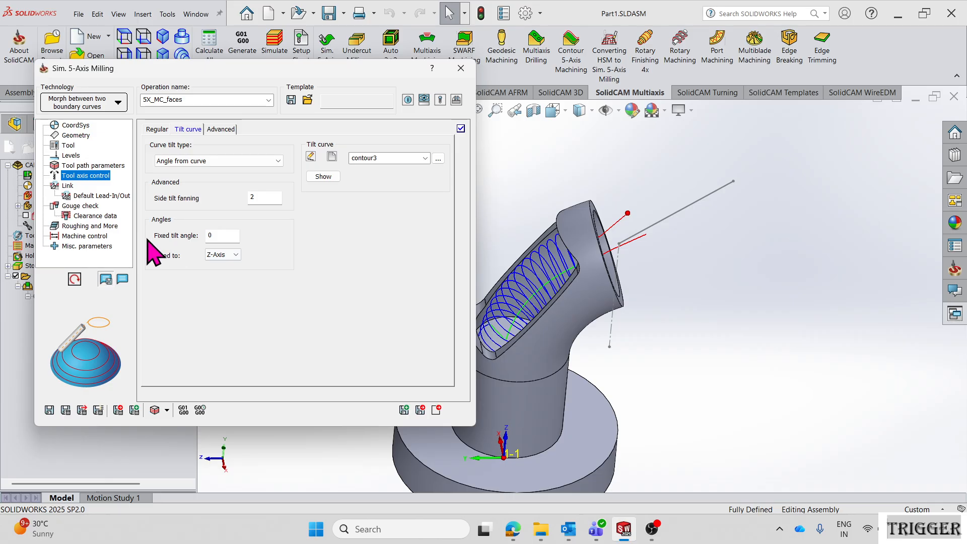
left_click(67, 186)
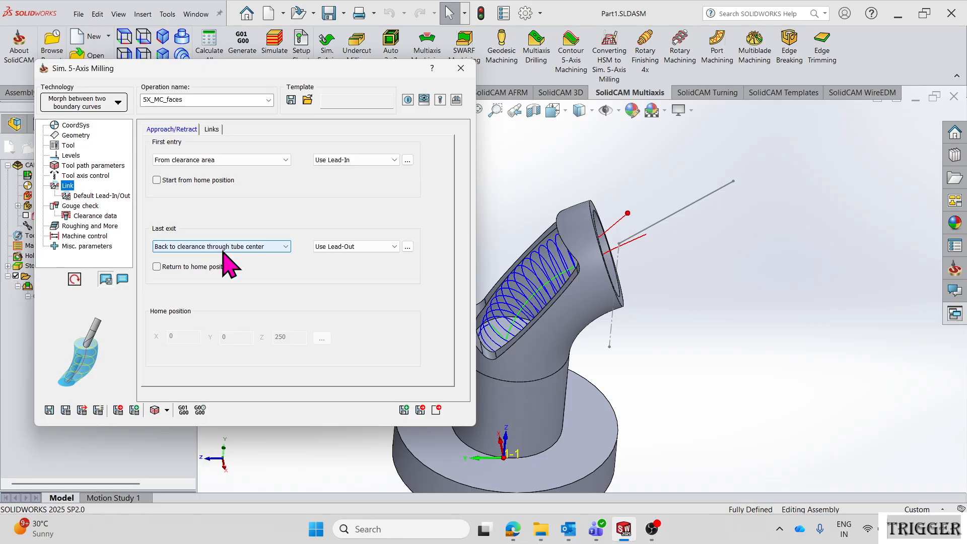
Step: Review the first gouge check's settings and inspect the tube floor face on the model
left_click(89, 207)
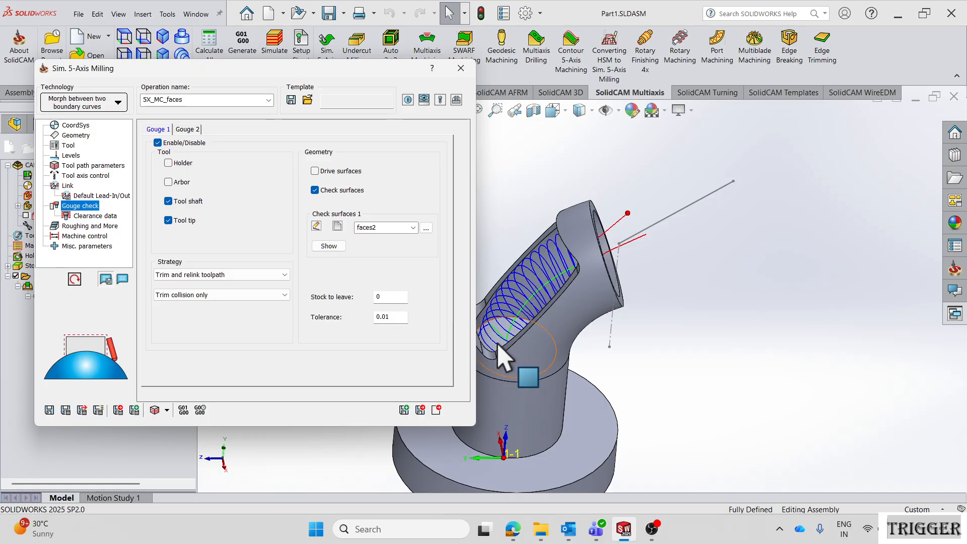
left_click(556, 372)
scroll(529, 343, "down", 5)
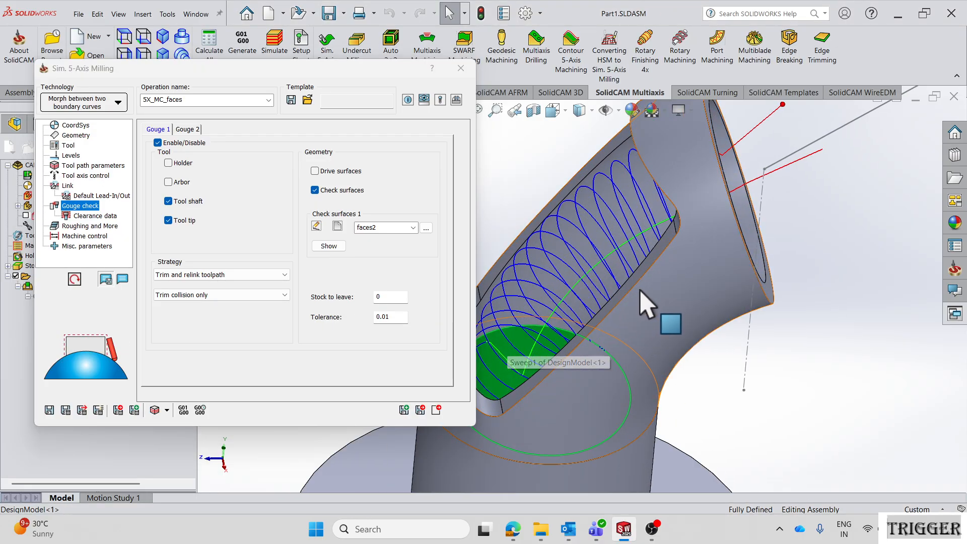
middle_click_drag(535, 215, 593, 334)
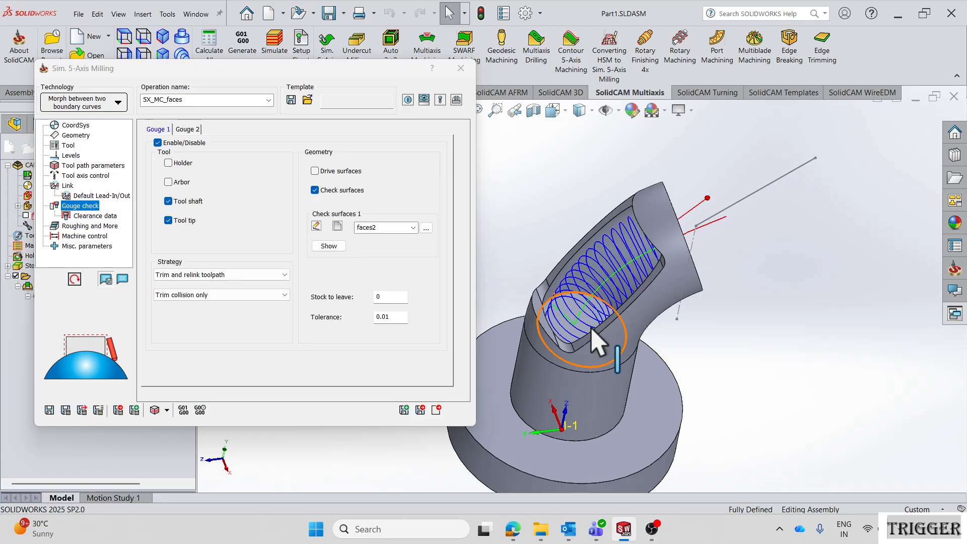
Step: Exit the operation settings and examine the finished toolpath inside the bent tube from different angles
left_click(437, 412)
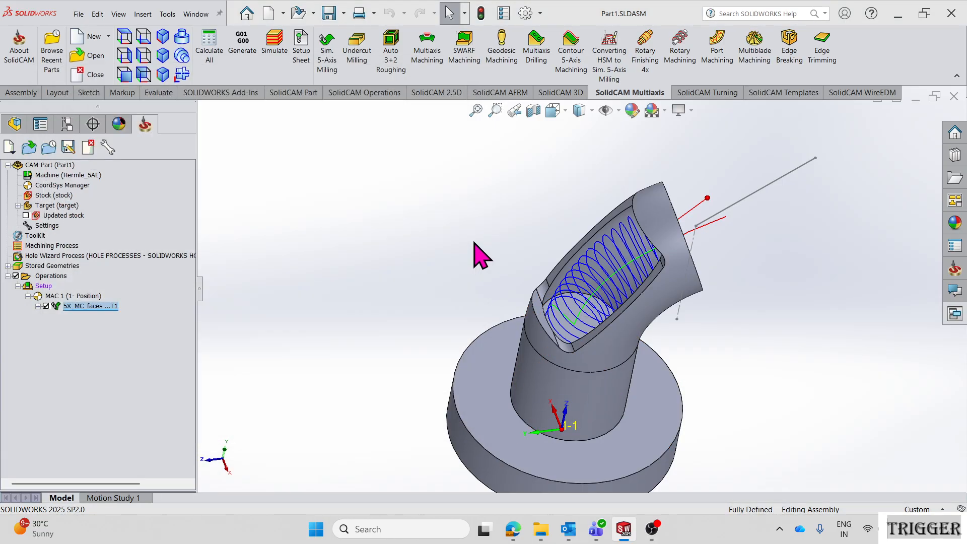
scroll(584, 285, "up", 3)
scroll(635, 294, "down", 2)
middle_click_drag(620, 294, 597, 273)
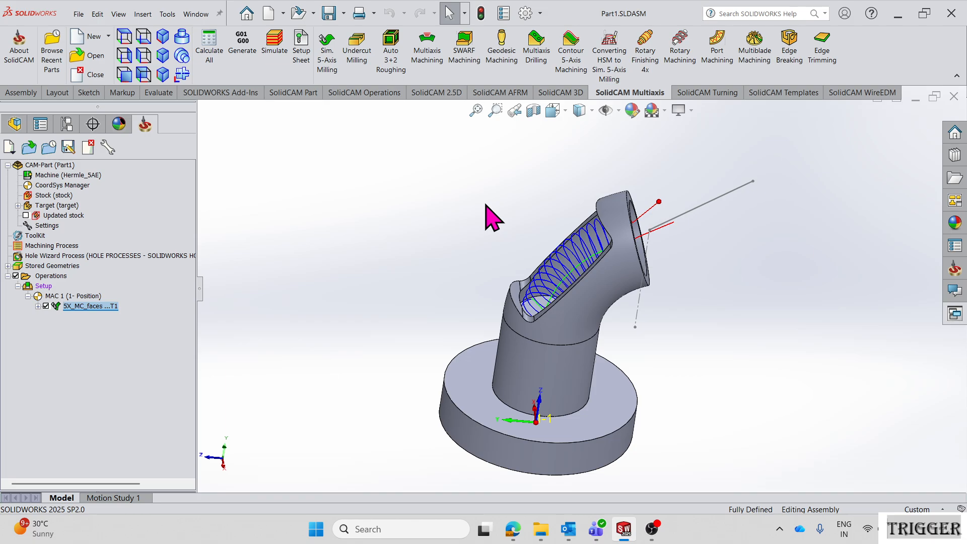
scroll(520, 257, "up", 2)
scroll(587, 291, "down", 3)
middle_click_drag(587, 291, 599, 319)
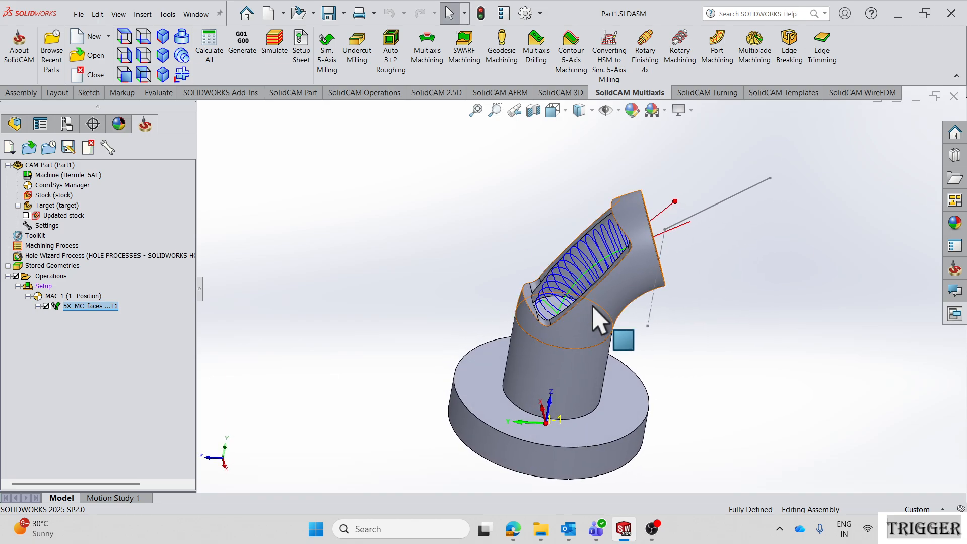